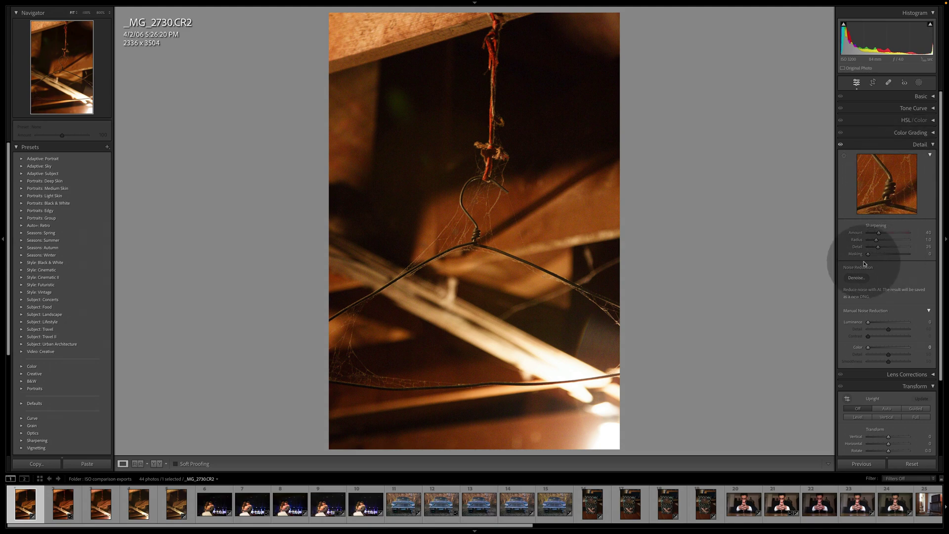
Preview AI Denoise on _MG_2730.CR2, varying the amount between the low end, 100 and about 50
click(856, 278)
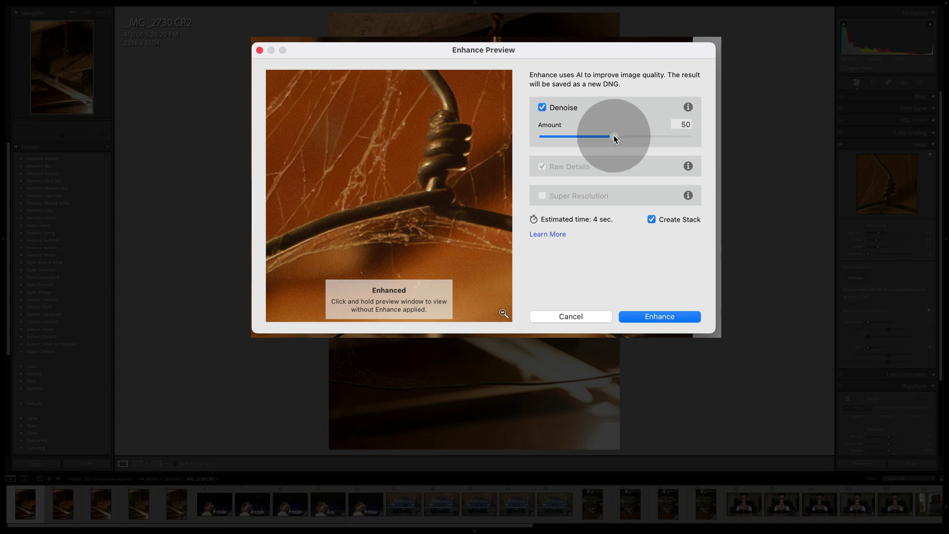
drag(613, 136, 542, 137)
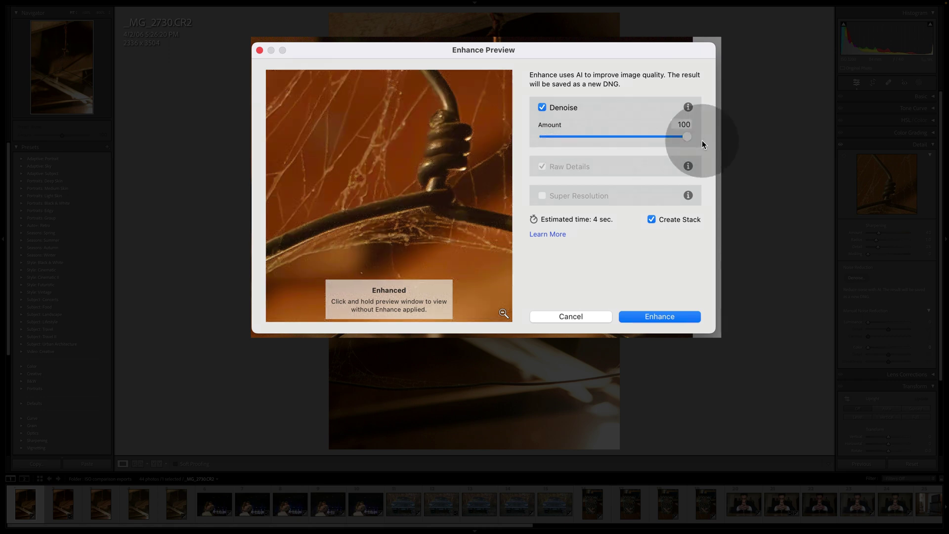
drag(686, 136, 615, 136)
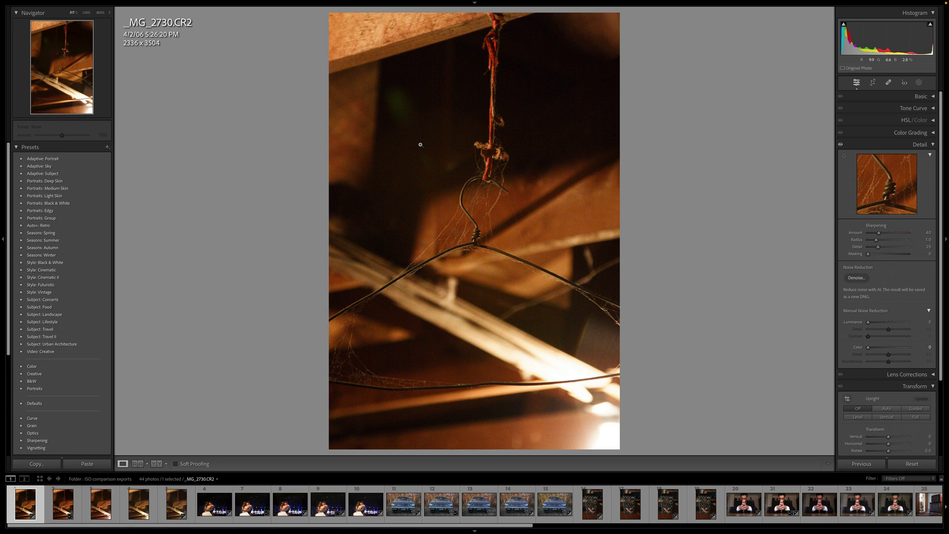
Examine the noise in the original _MG_2730.CR2 at 100%, from the dark background down to the hanger's lower wire
click(358, 212)
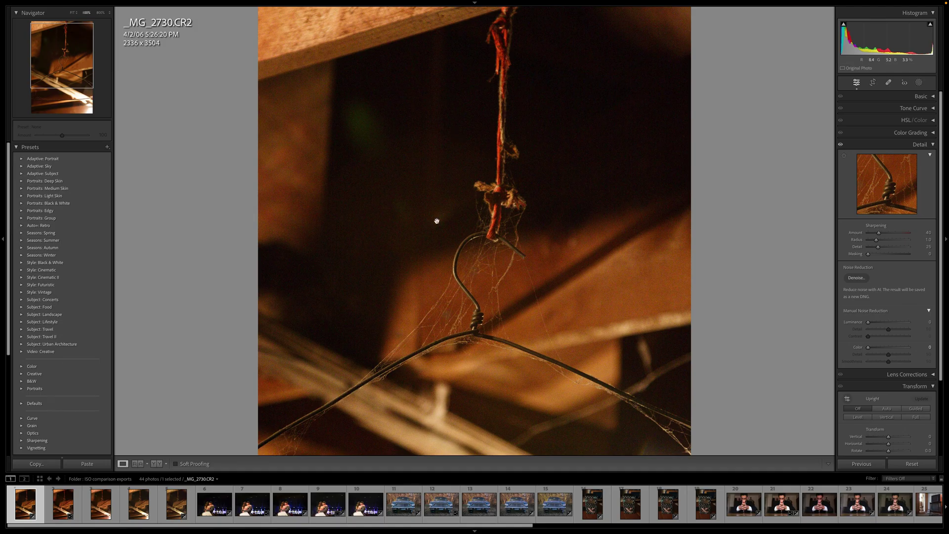
drag(433, 208, 411, 128)
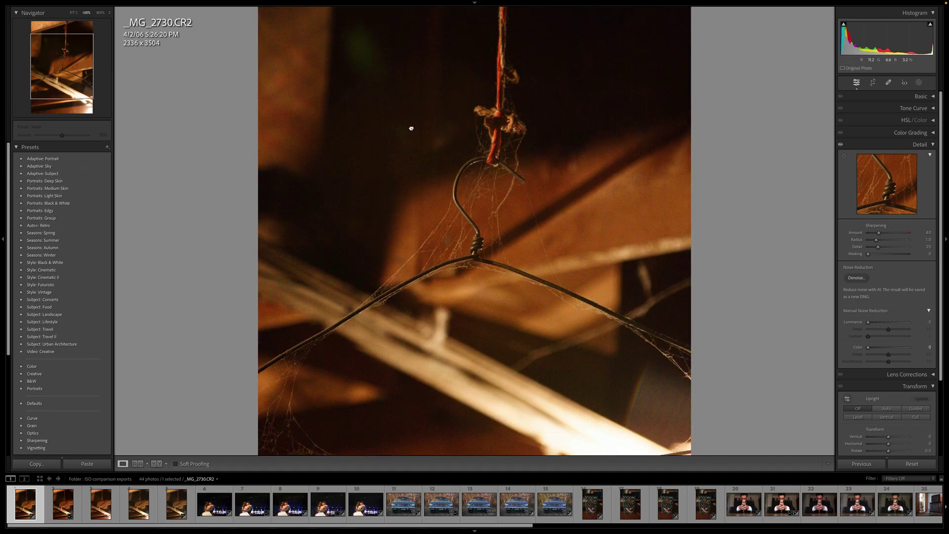
scroll(410, 128, down, 3)
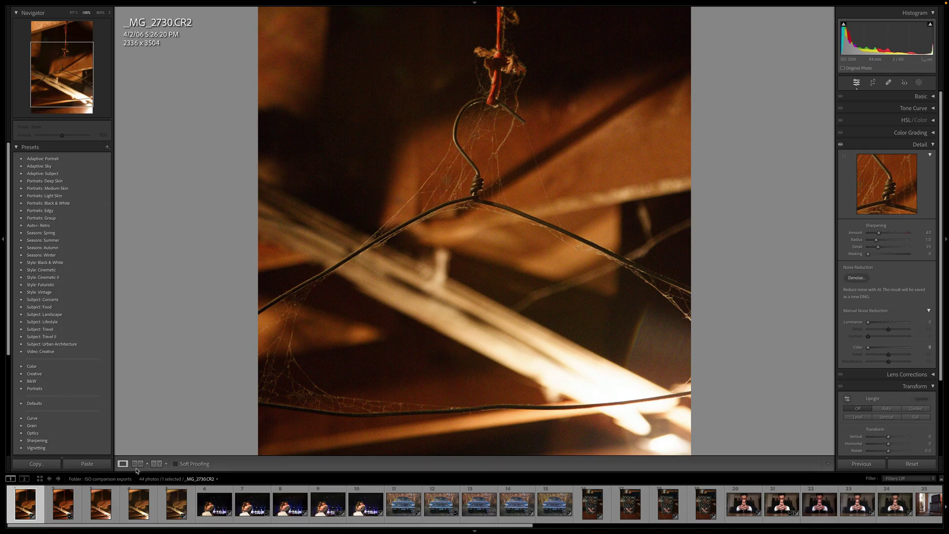
Inspect _MG_2730-Enhanced-NR.tif at 100% for remaining noise and detail around the cord, hanger and cobwebs
click(70, 505)
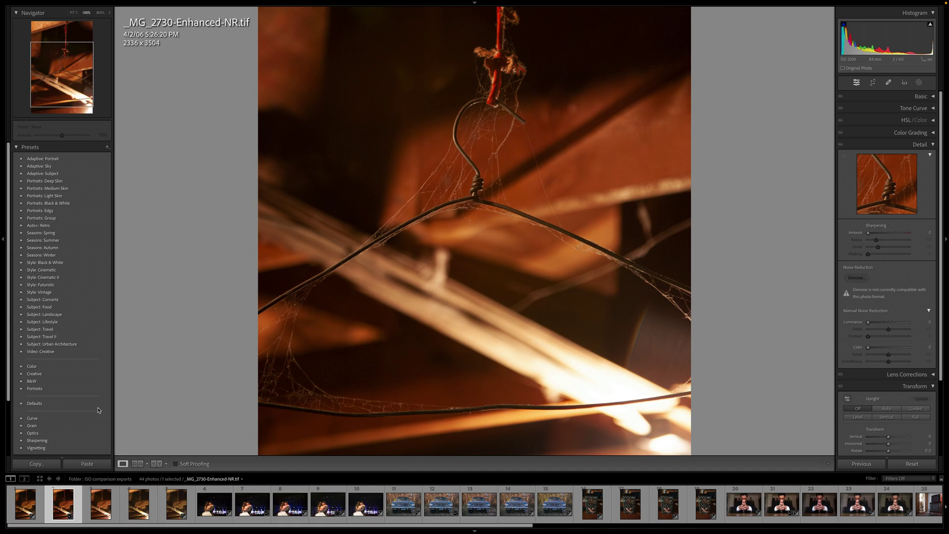
drag(497, 146, 497, 294)
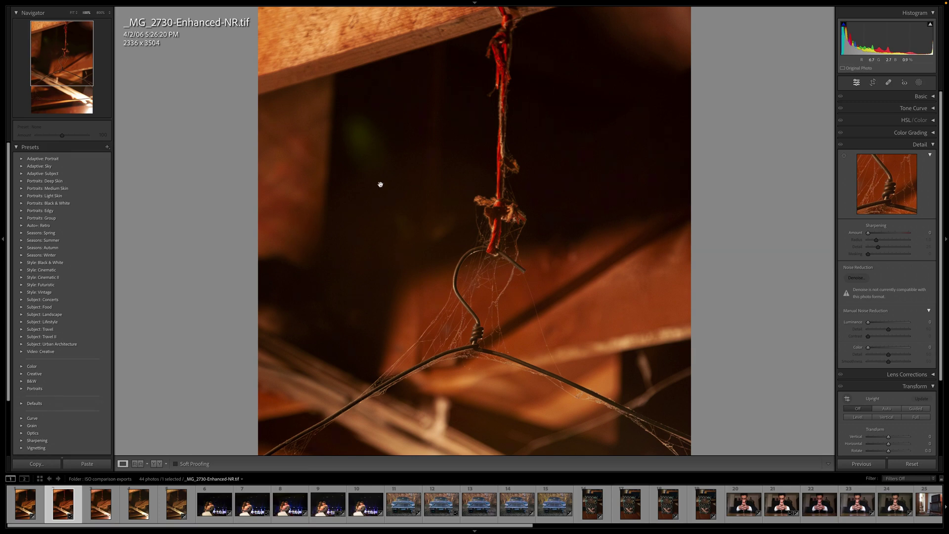
drag(391, 225, 384, 136)
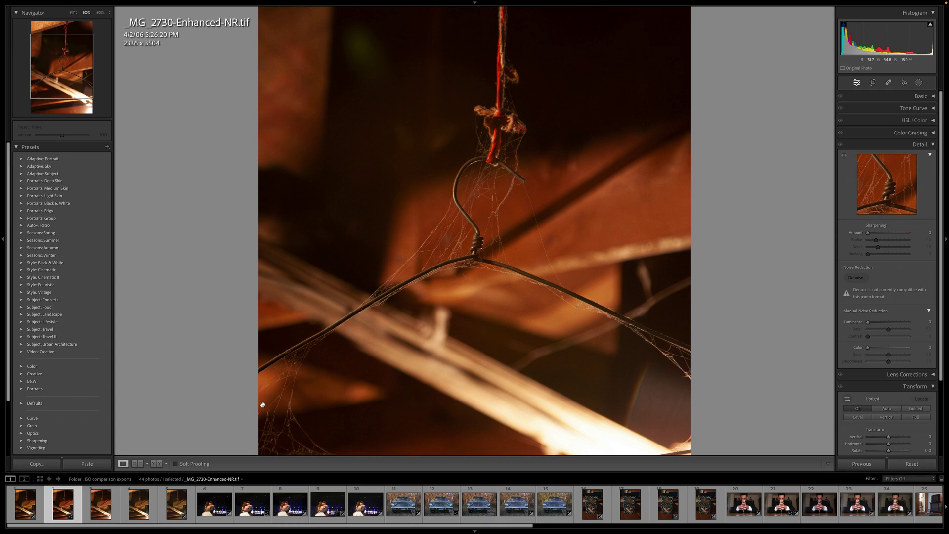
View _MG_2730_DxO.tif, and check the shadows and cobweb detail in on1noise00001.tif
click(106, 513)
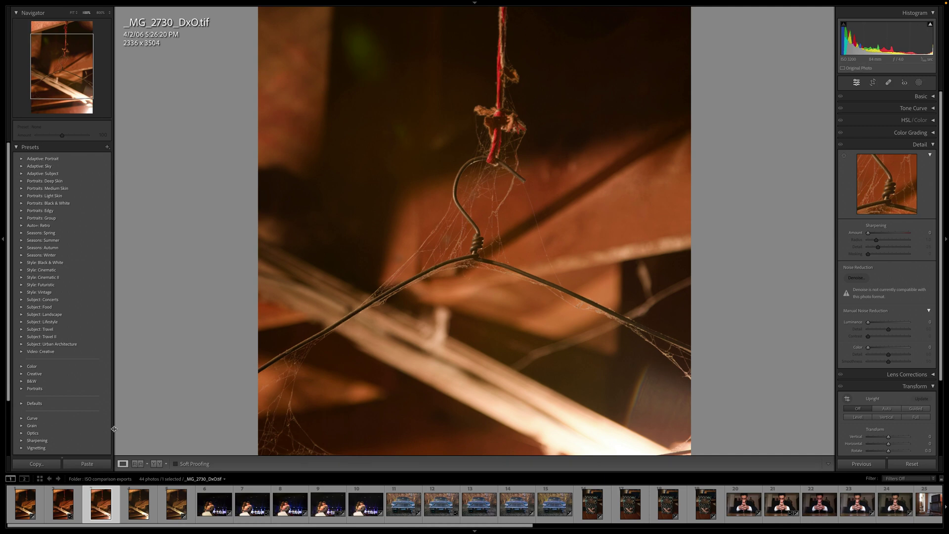
click(131, 509)
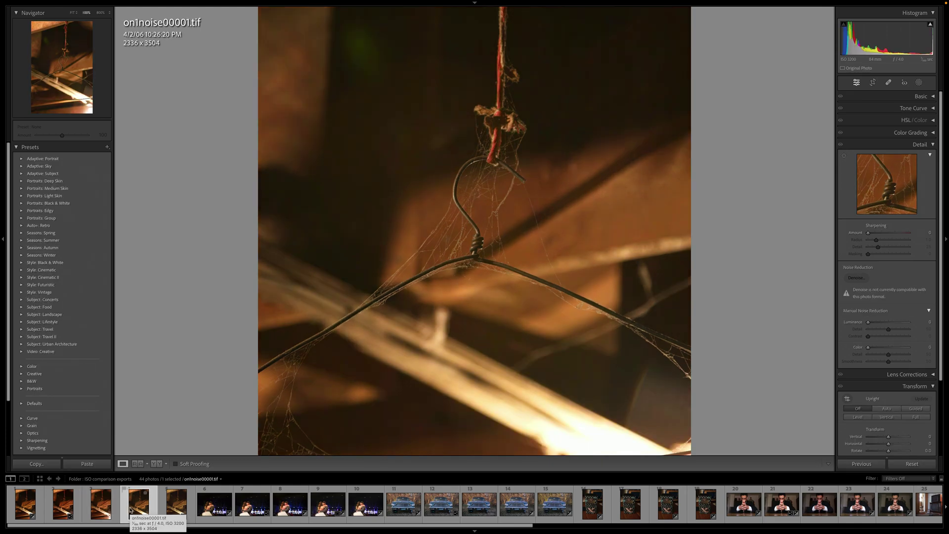
scroll(375, 139, up, 3)
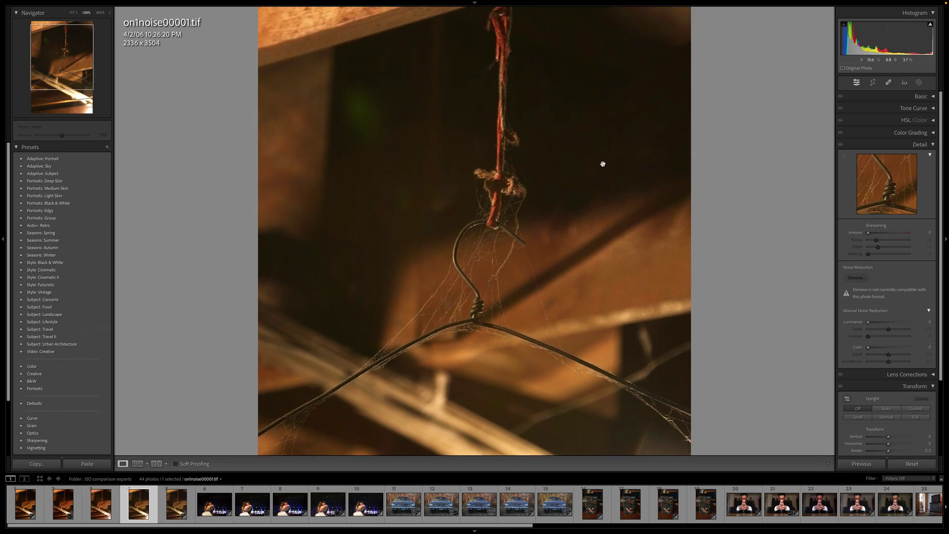
scroll(585, 197, down, 2)
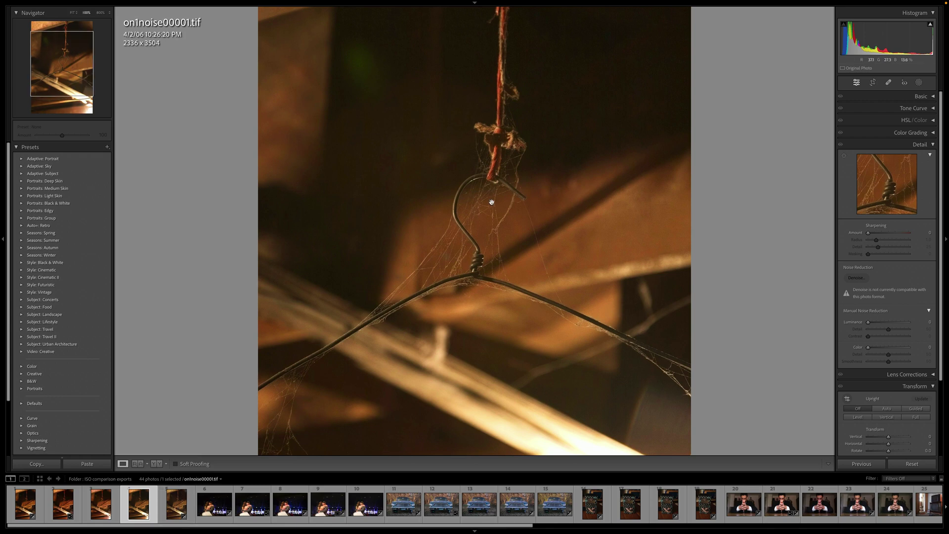
scroll(483, 198, up, 3)
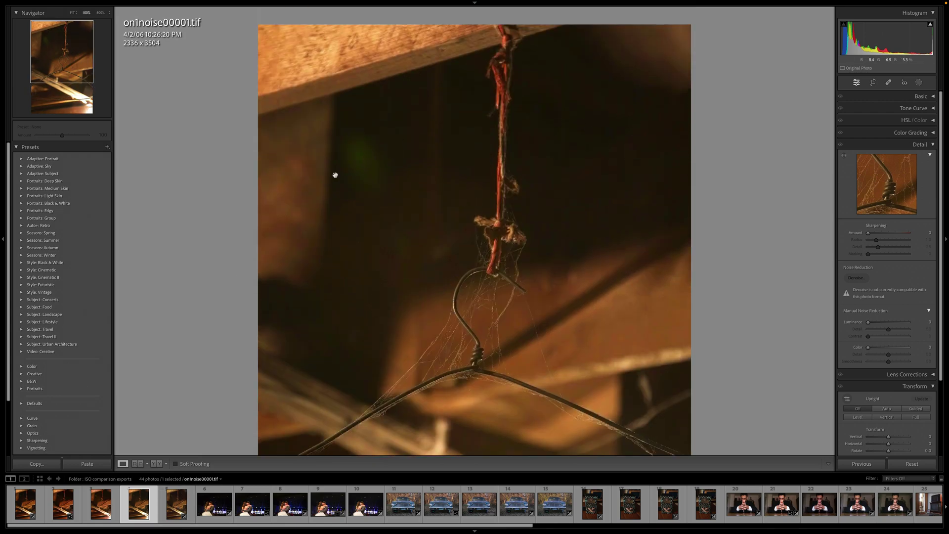
Compare the Enhanced-NR, DxO and ON1 hanger versions, and inspect the dark background of photo ai00001.tiff
click(66, 512)
click(100, 510)
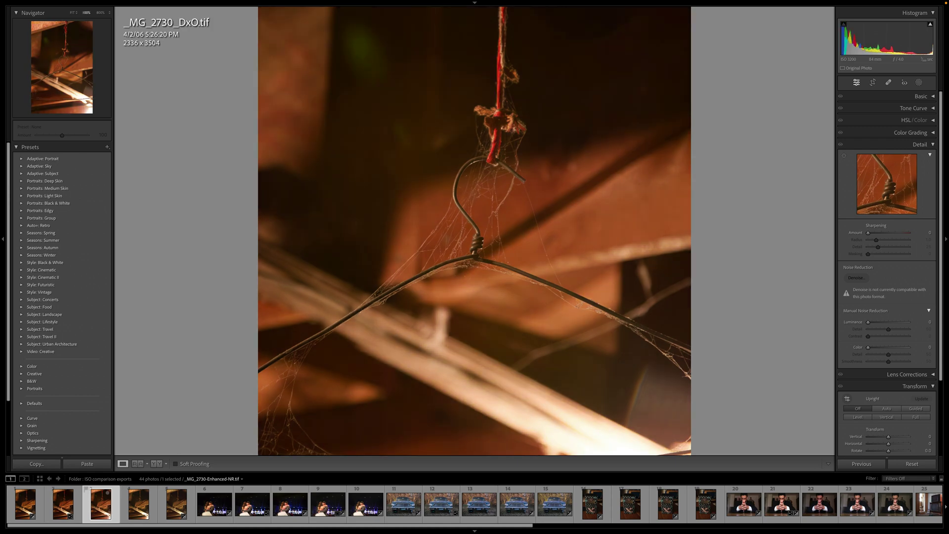
click(139, 508)
click(168, 509)
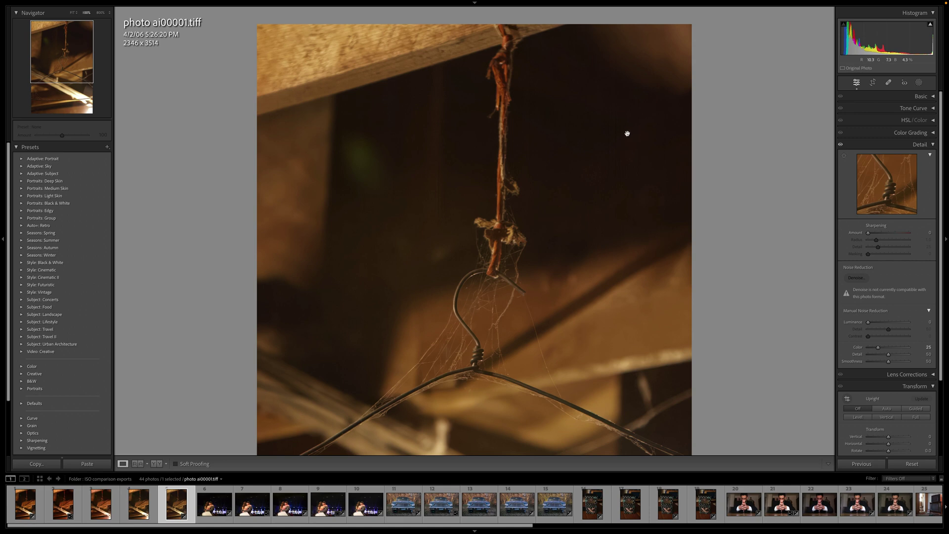
drag(629, 133, 649, 136)
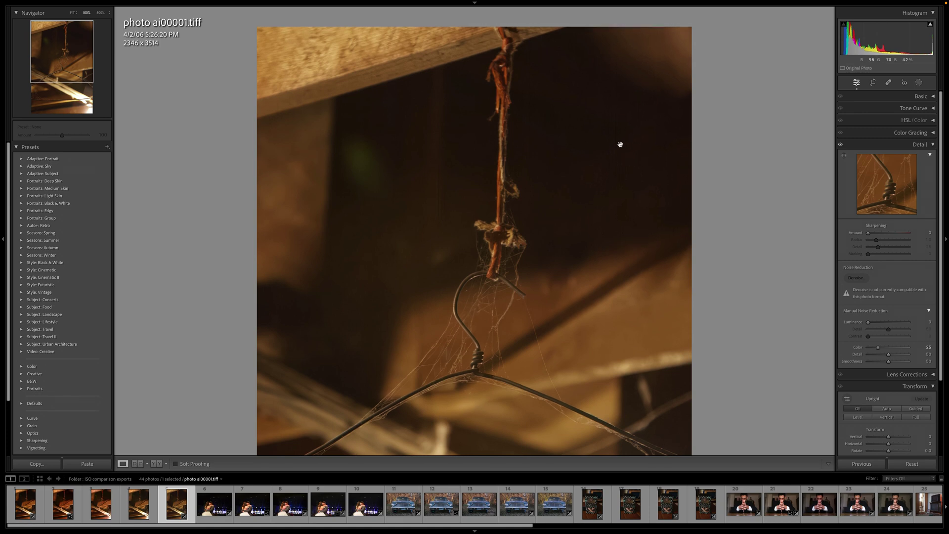
Compare photo ai00001.tiff with _MG_2730-Enhanced-NR.tif at full-frame view
click(496, 235)
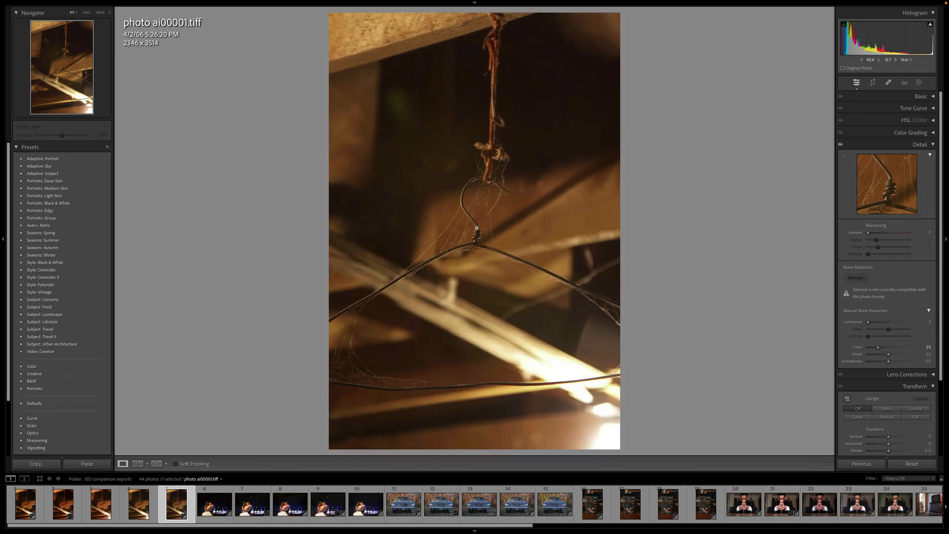
drag(477, 228, 445, 292)
click(59, 514)
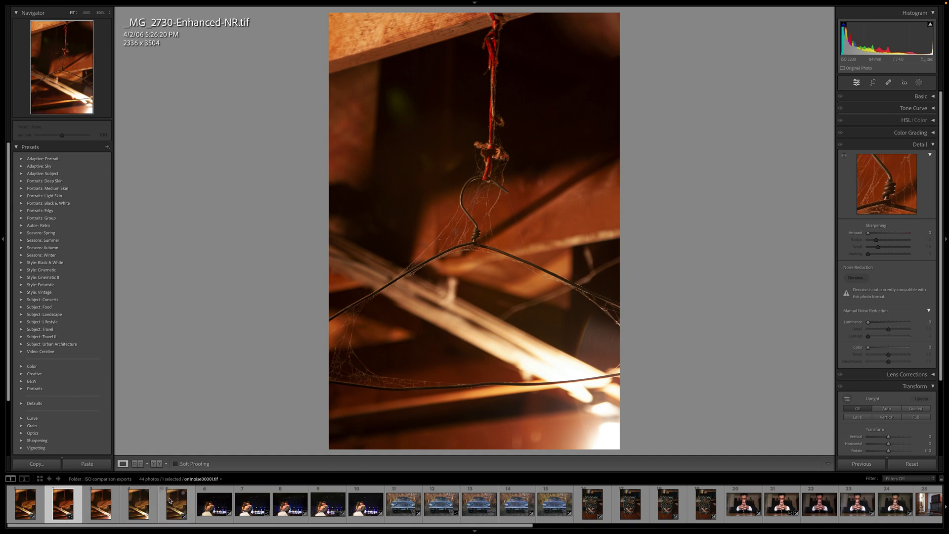
Compare the original wedding photo DSCF6021.RAF with DSCF6021-Enhanced-NR.tif at 100% on the embracing couple
click(212, 509)
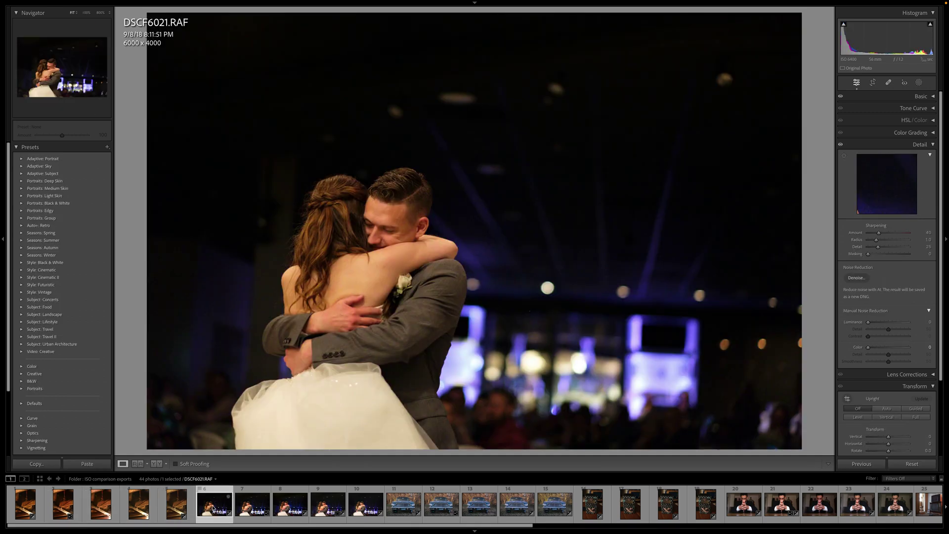
click(332, 312)
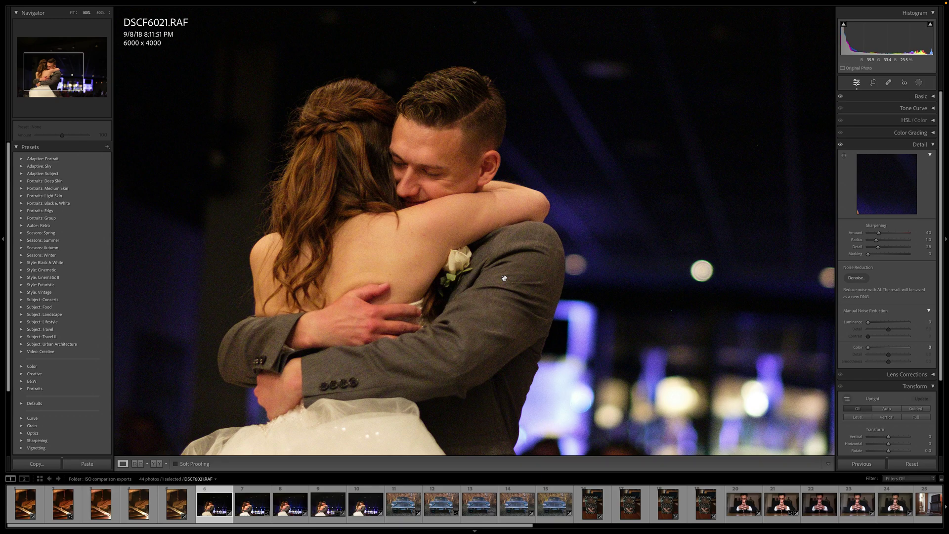
key(Right)
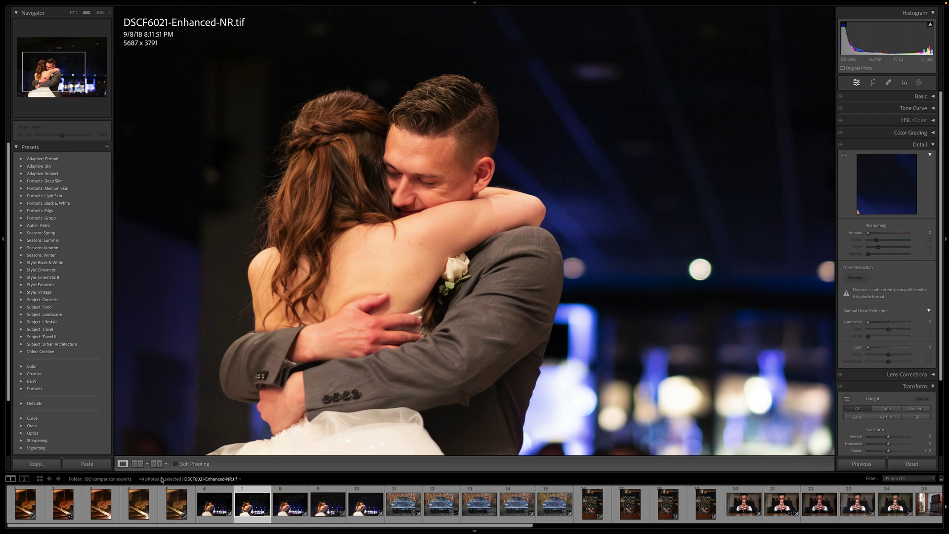
click(204, 504)
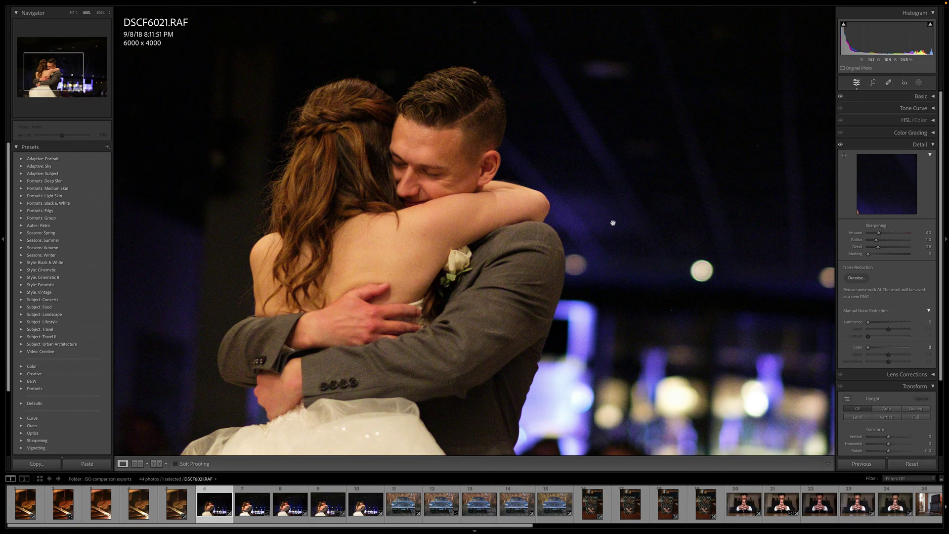
click(250, 513)
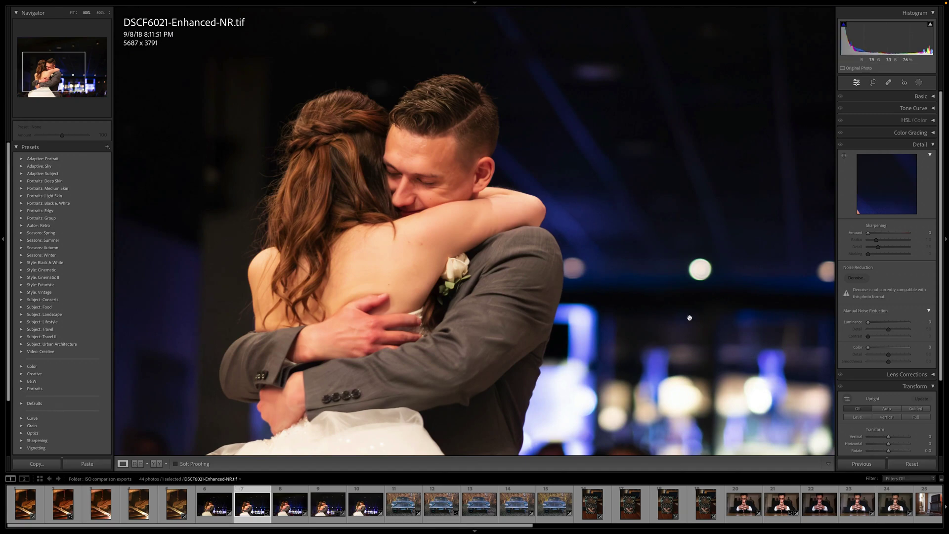
Compare DSCF6021-Enhanced-NR.tif with DSCF6021_DxO.tif around the couple's skin and hair at 100%
click(436, 223)
click(366, 254)
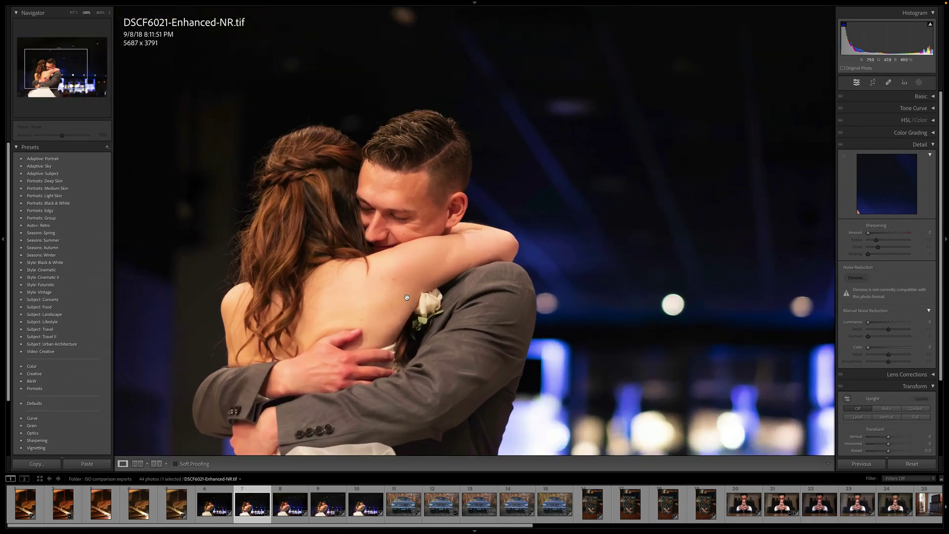
click(295, 508)
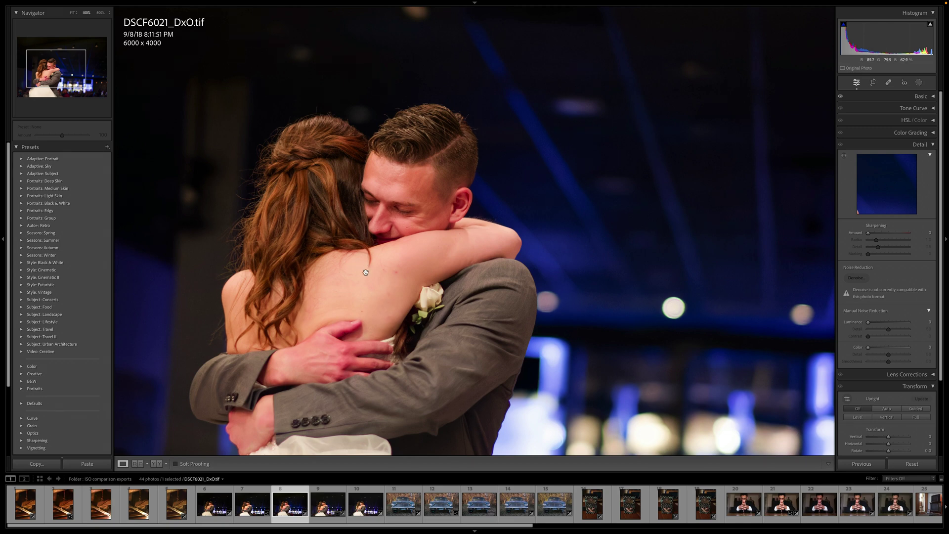
click(262, 507)
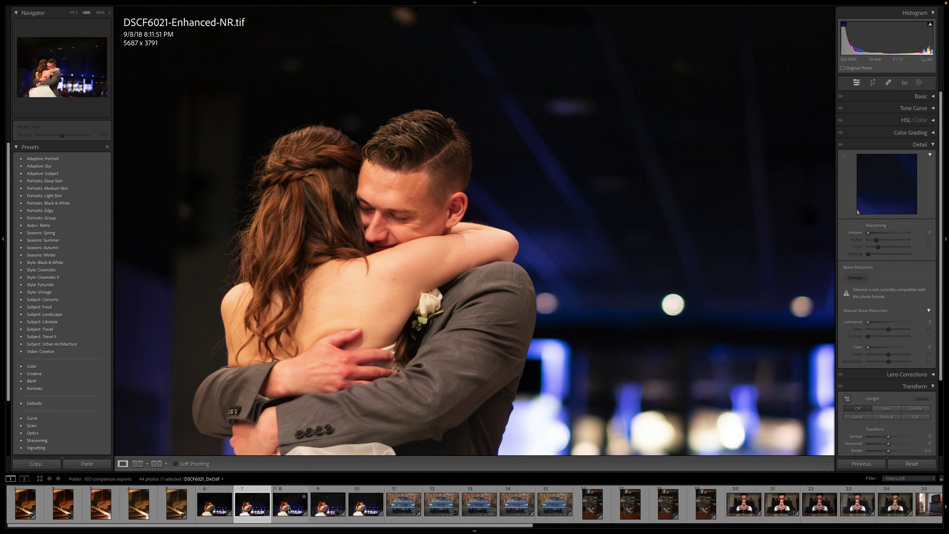
Inspect on1noise00008.tif at 100%, checking the couple, the dress, the dark left edge and the background lights
click(327, 500)
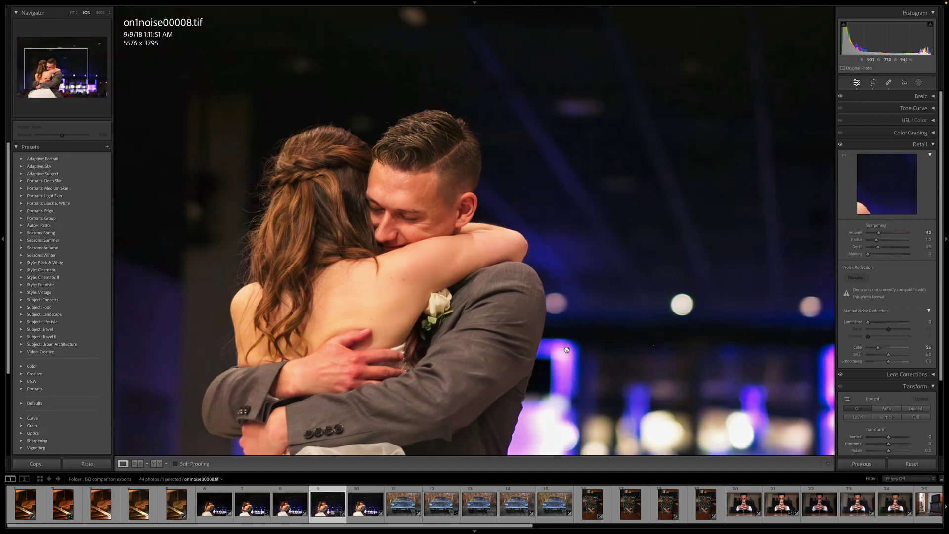
drag(614, 303, 610, 277)
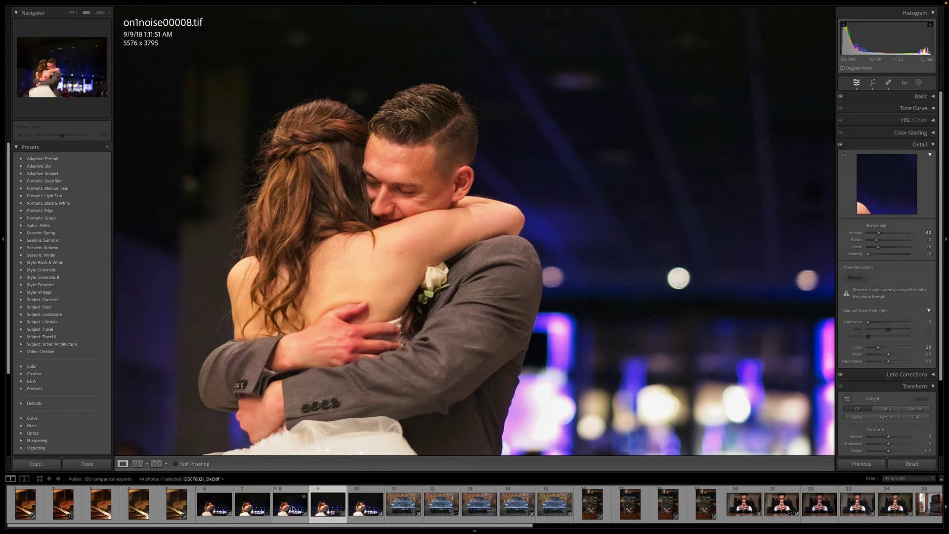
drag(625, 188, 605, 253)
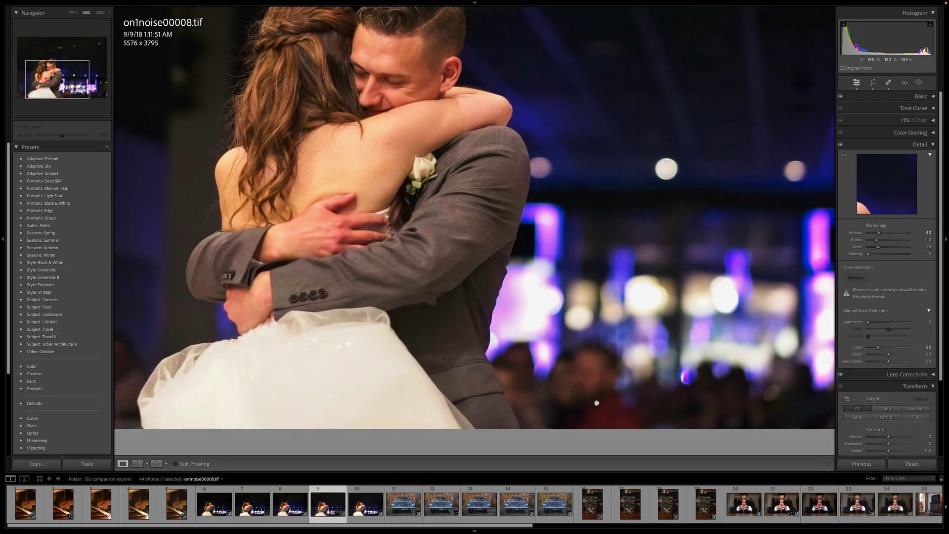
scroll(614, 312, up, 3)
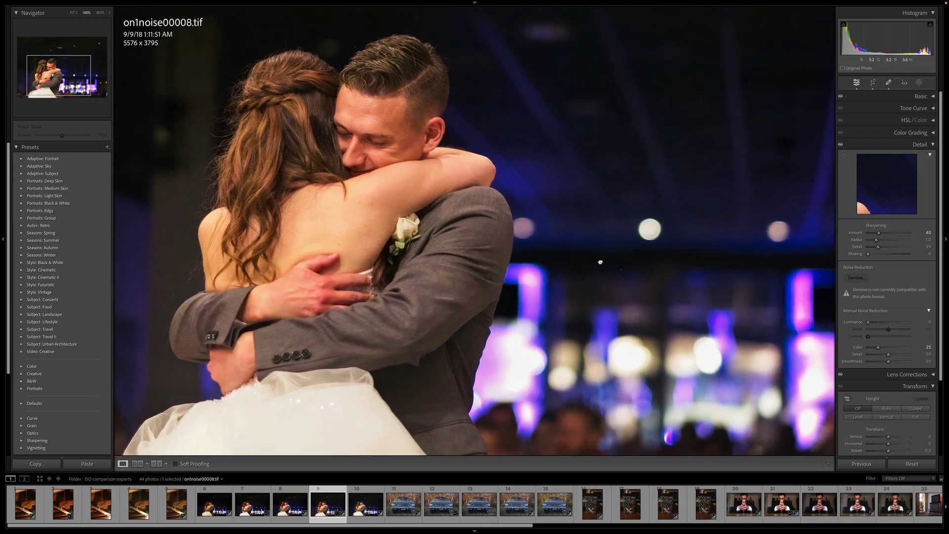
drag(600, 262, 632, 269)
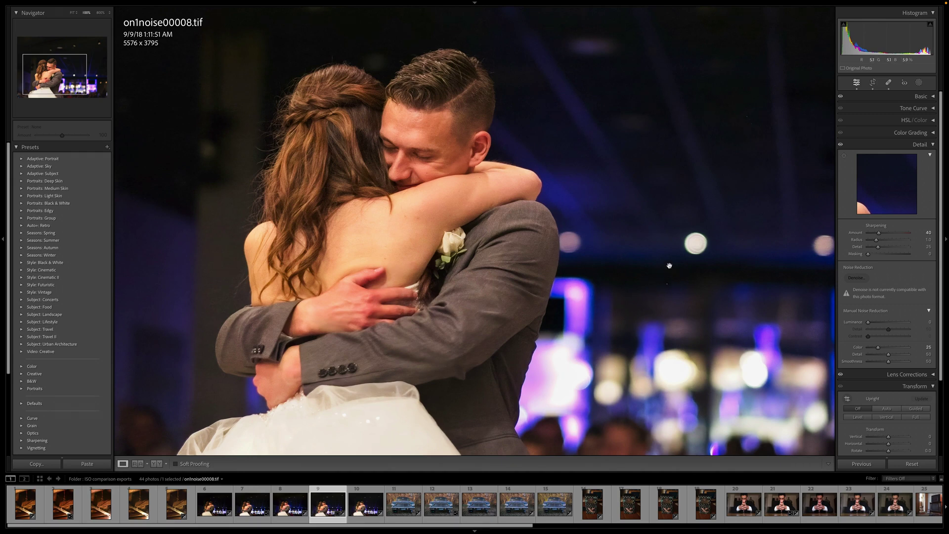
scroll(317, 310, left, 5)
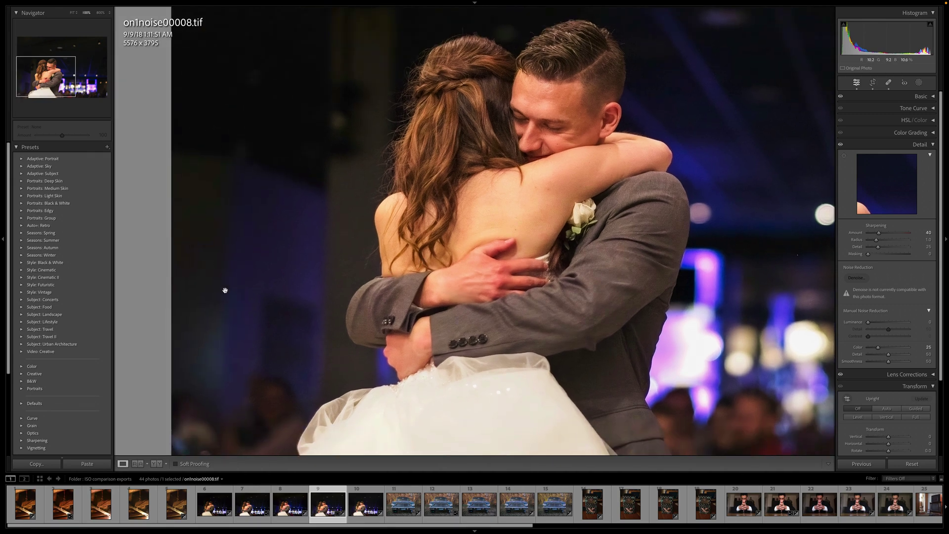
scroll(251, 262, right, 5)
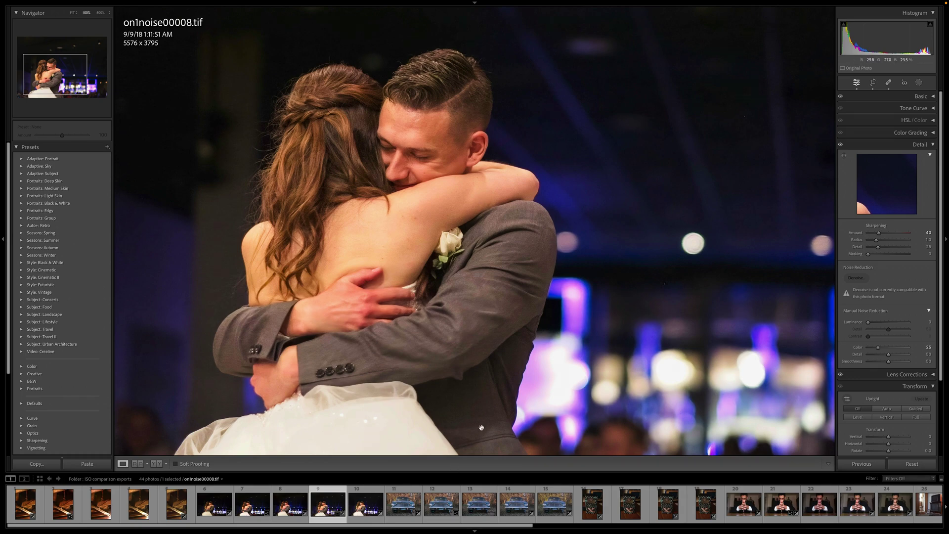
Inspect photo ai00007.tiff at 100%, checking the couple's skin and hair, the dress and the background lights
click(370, 511)
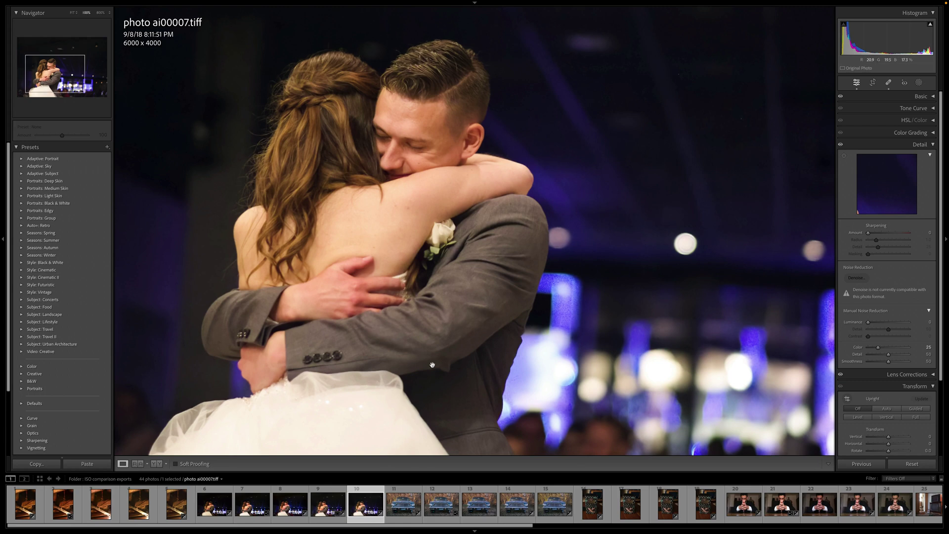
drag(491, 356, 432, 291)
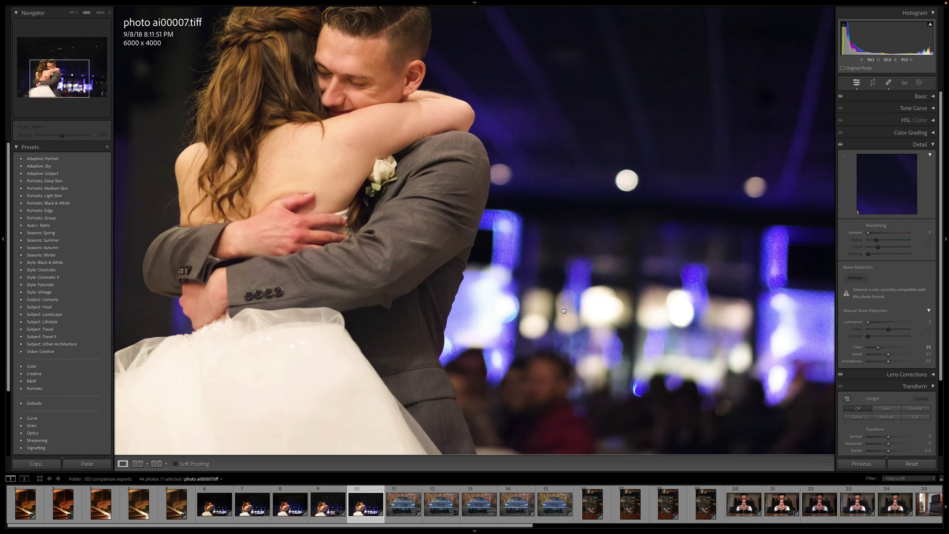
drag(539, 296, 622, 330)
drag(610, 279, 598, 334)
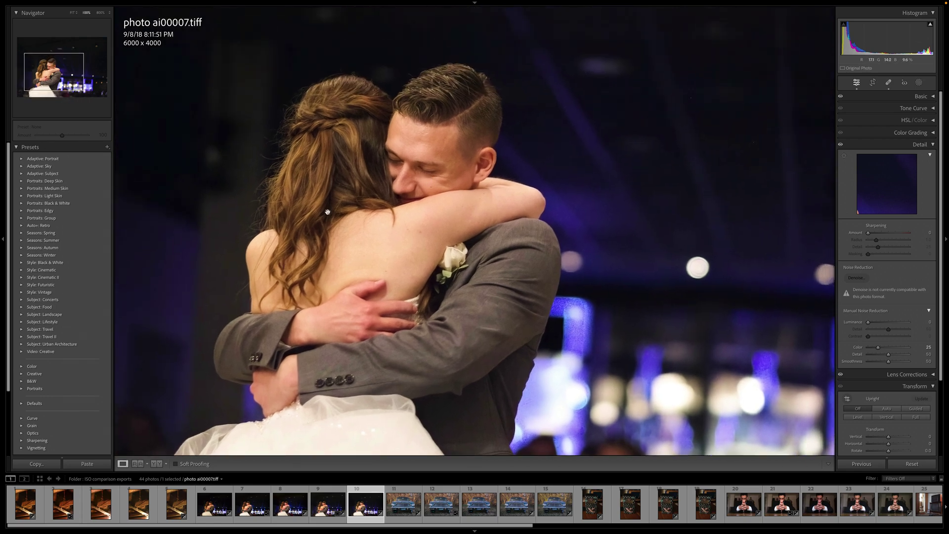
click(458, 267)
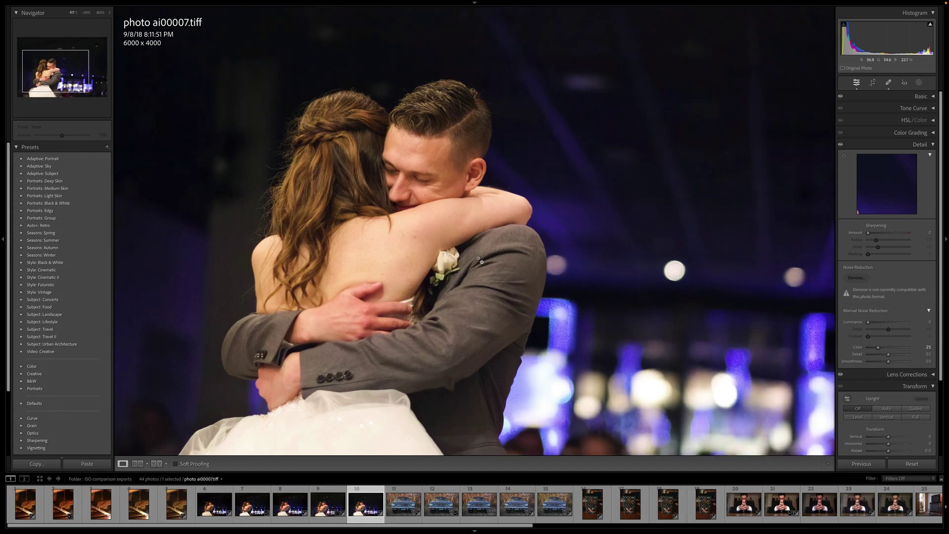
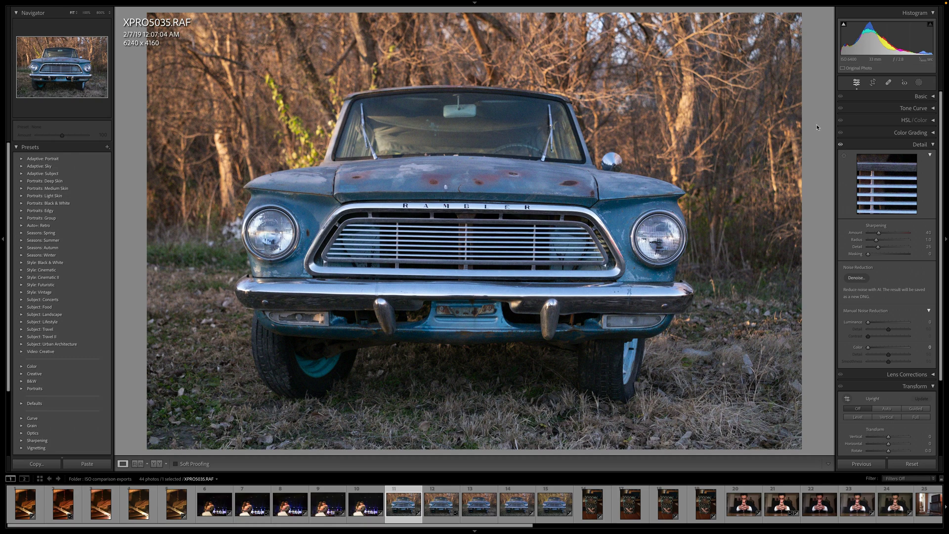
Inspect the original car photo XPRO5035.RAF at 100% around the windshield, hood and grille
click(389, 107)
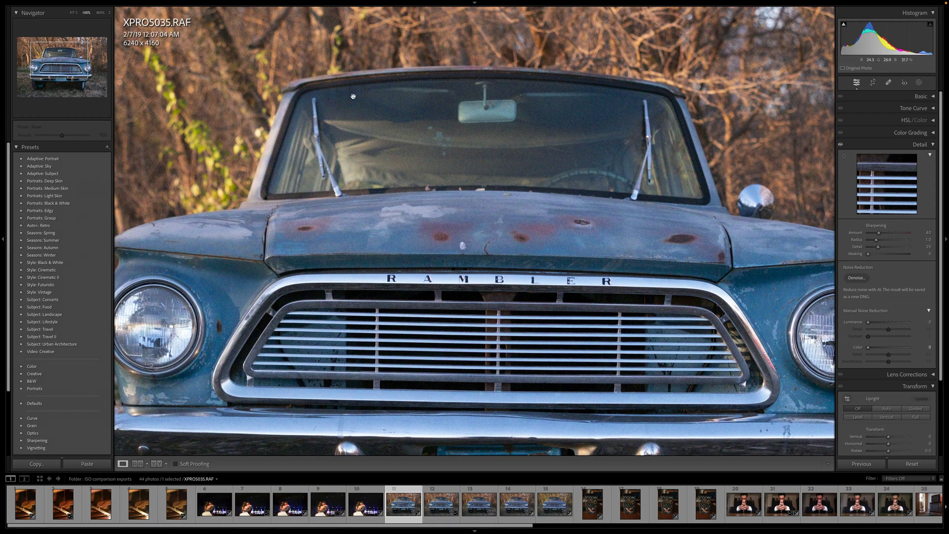
drag(260, 295, 379, 227)
drag(592, 117, 493, 182)
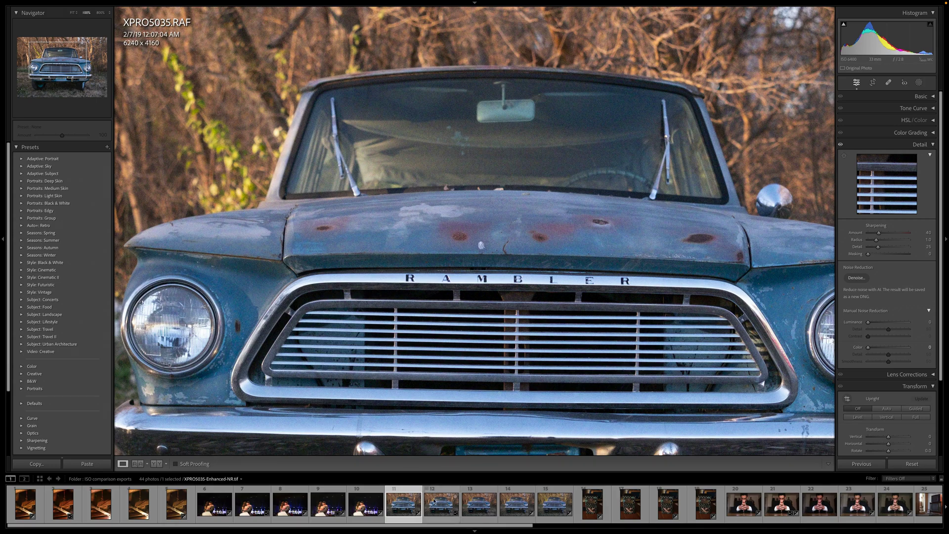
Inspect XPRO5035-Enhanced-NR.tif at 100% across the grille, bumper and windshield, and compare it with the original XPRO5035.RAF
key(Right)
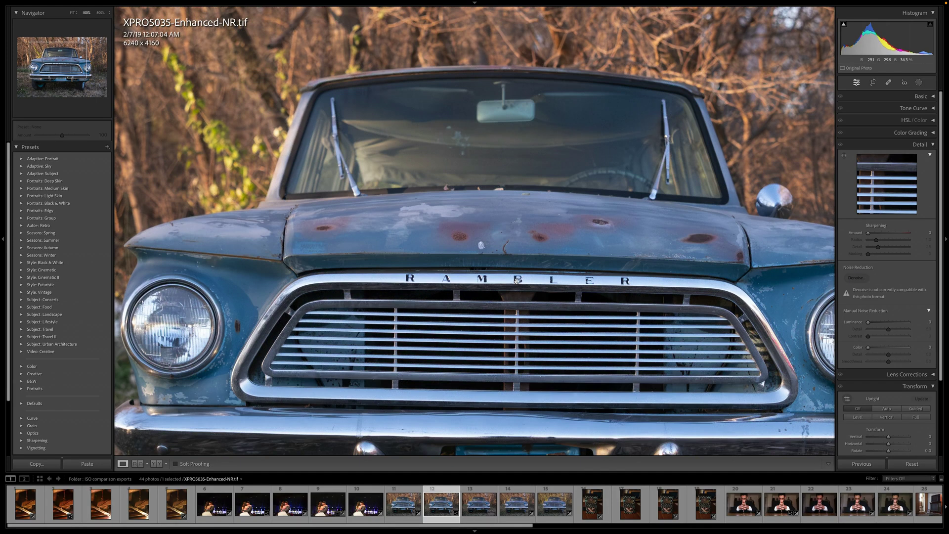
drag(616, 265, 588, 250)
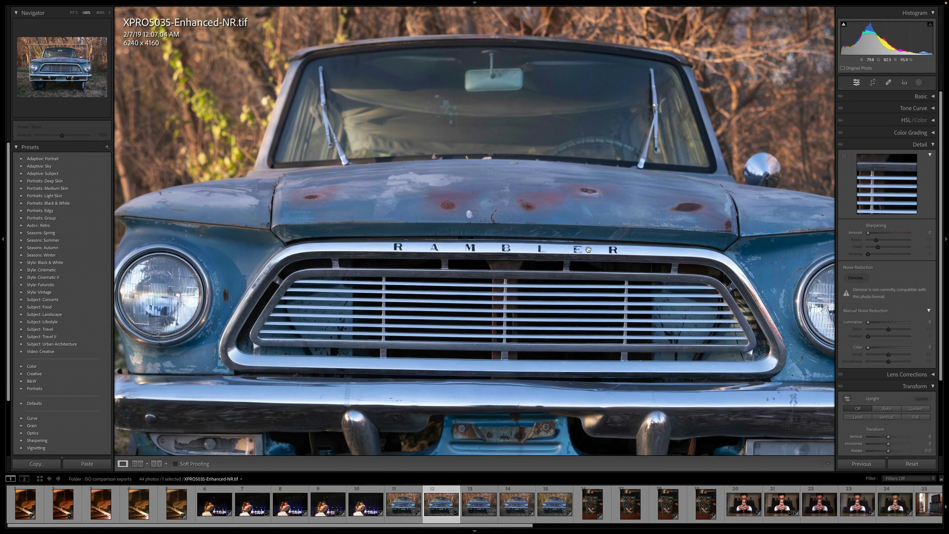
drag(591, 294, 586, 267)
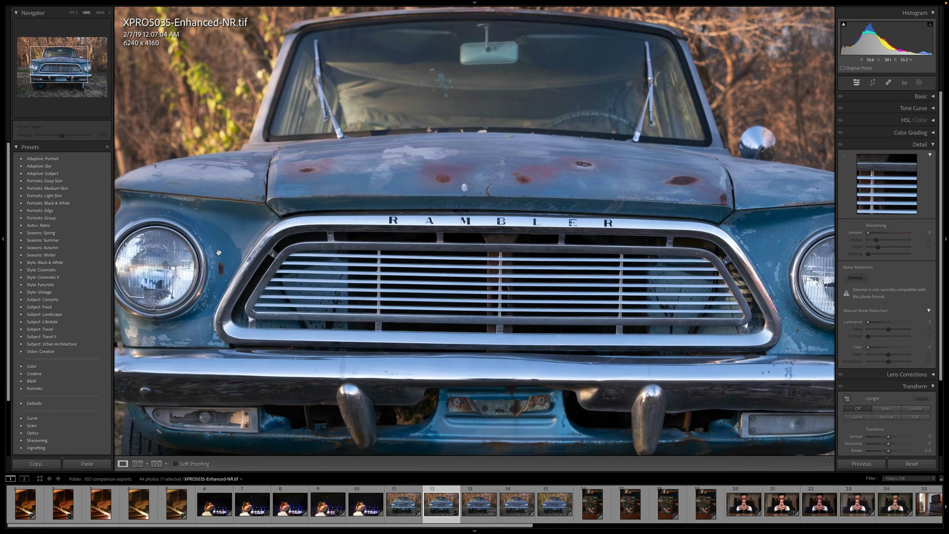
drag(676, 308, 836, 261)
drag(608, 88, 450, 207)
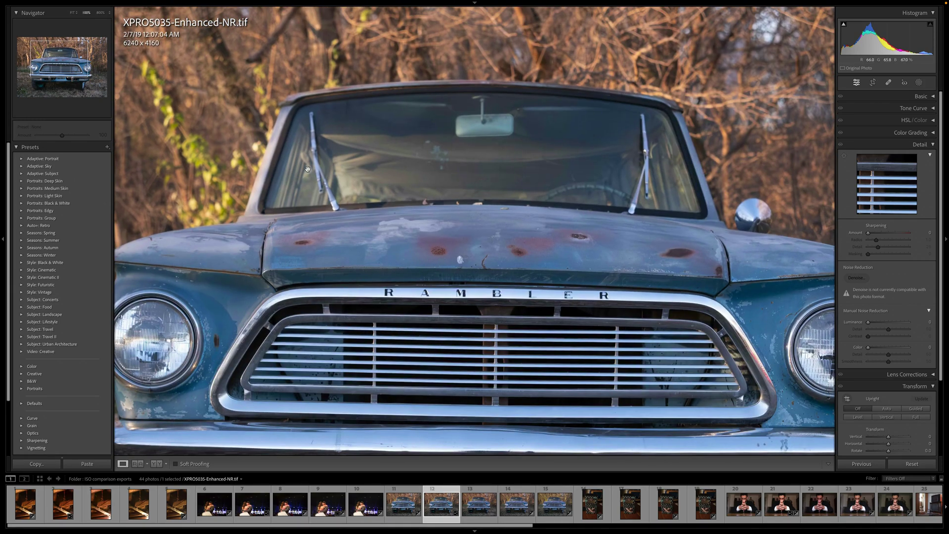
click(411, 503)
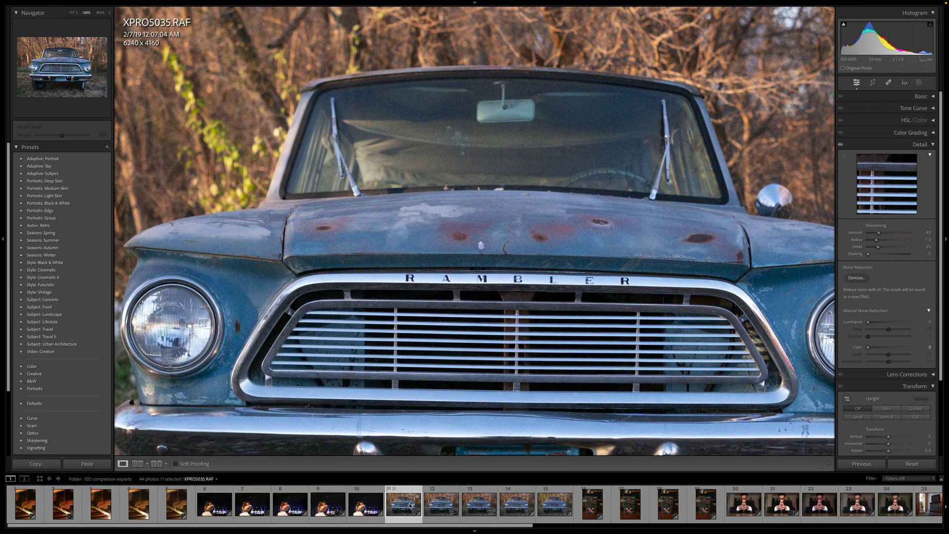
click(438, 510)
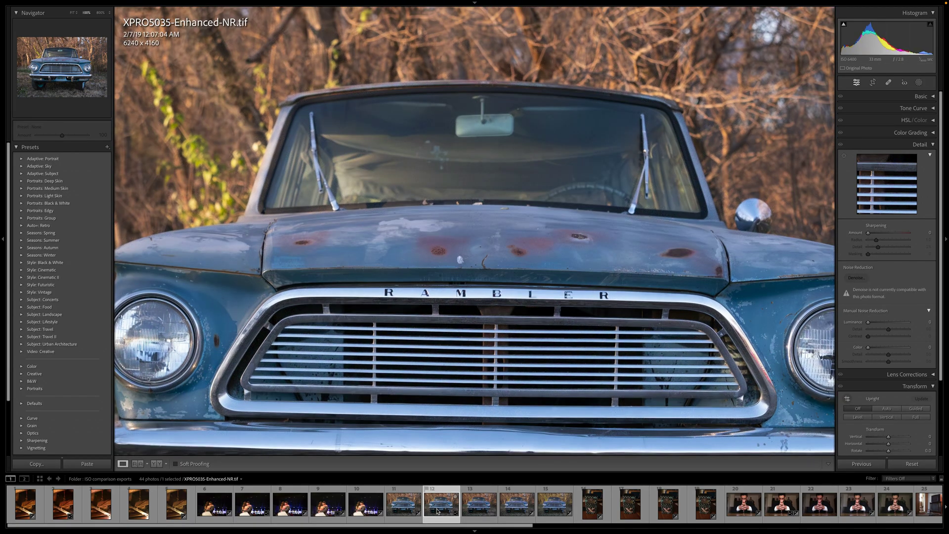
Compare XPRO5035_DxO.tif with XPRO5035-Enhanced-NR.tif at 100% on the front of the car
click(476, 512)
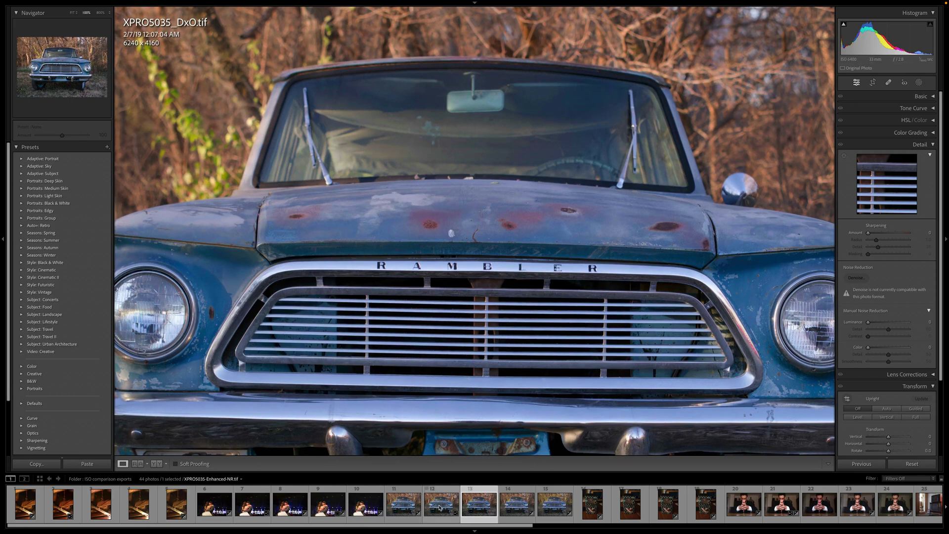
click(440, 508)
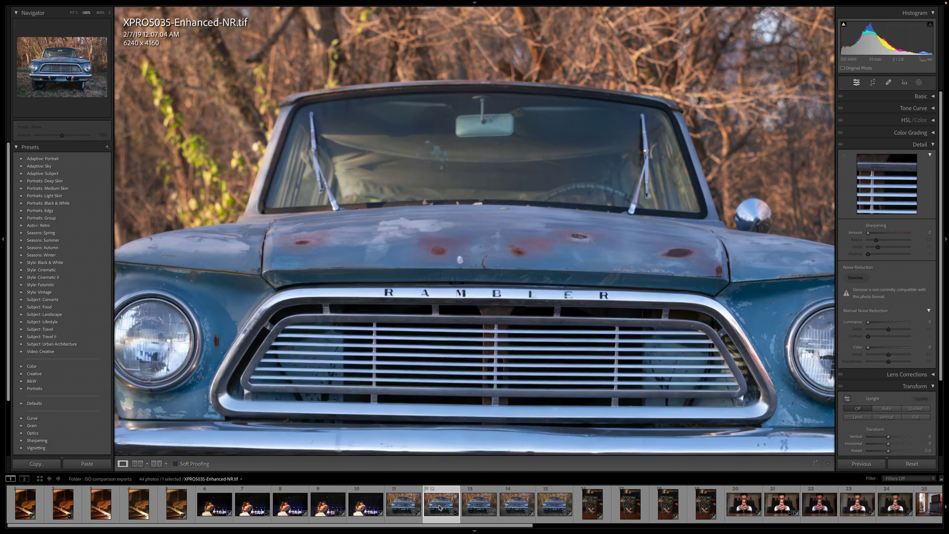
click(480, 512)
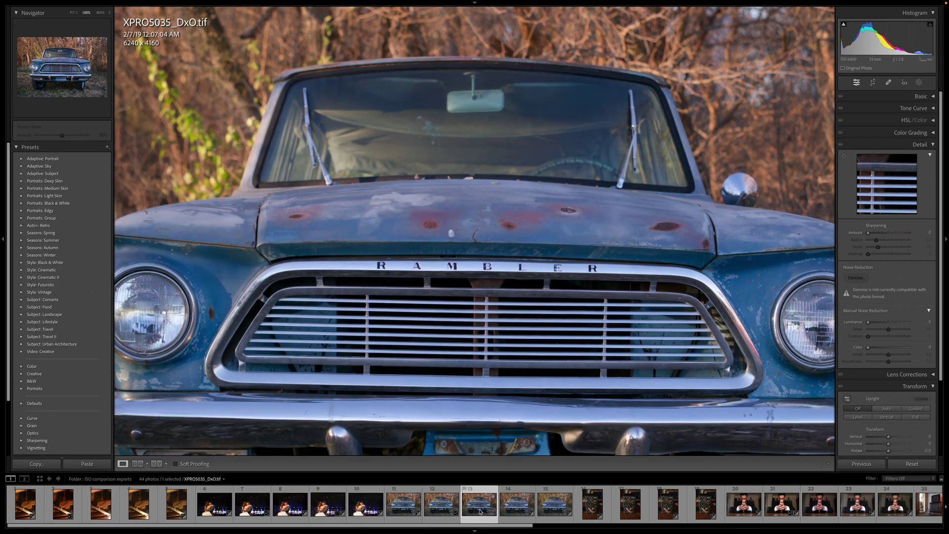
click(437, 510)
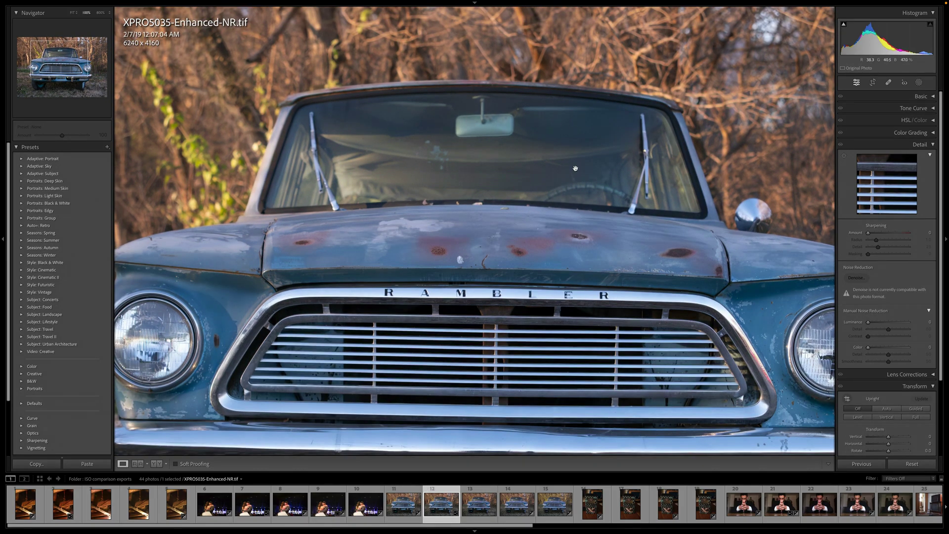
Check on1noise00011.tif and photo ai00010.tiff at 100%, and compare them with XPRO5035-Enhanced-NR.tif
click(515, 508)
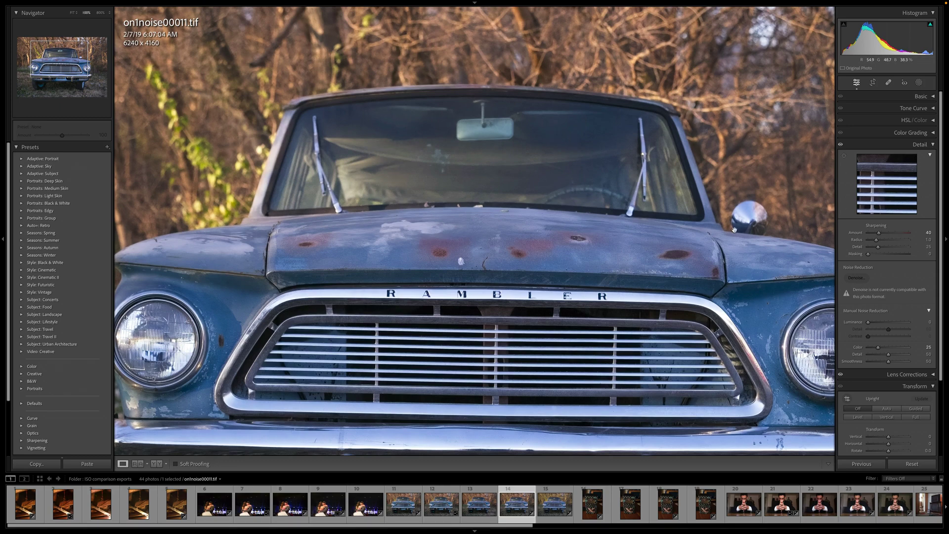
scroll(734, 231, down, 2)
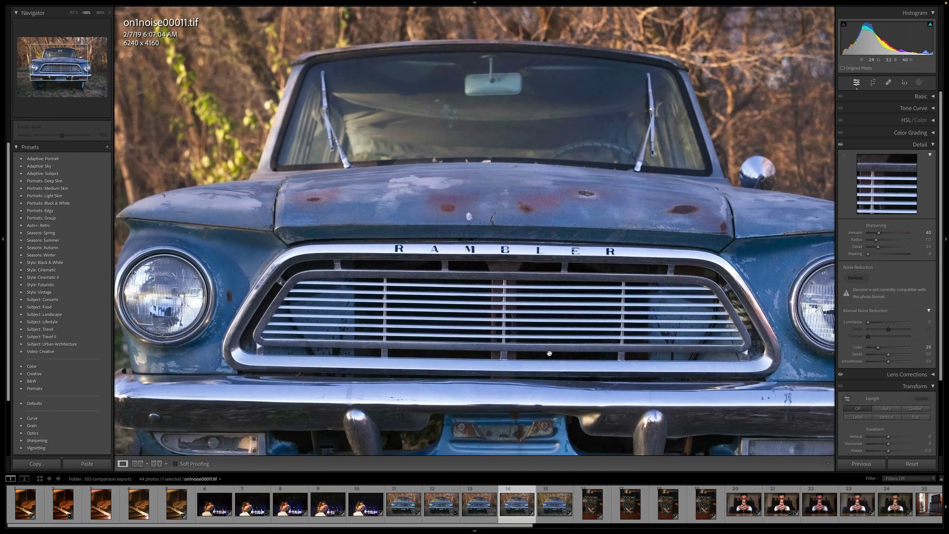
click(555, 503)
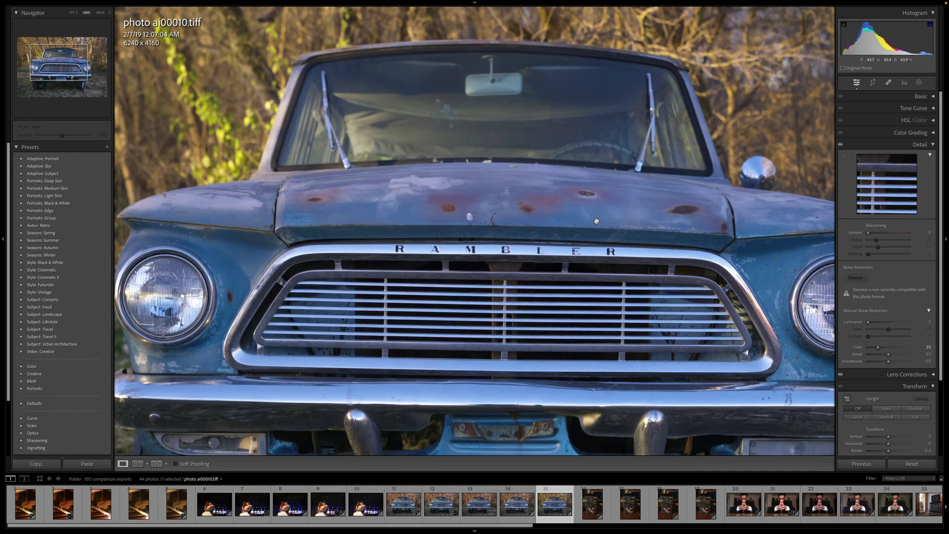
drag(608, 216, 561, 229)
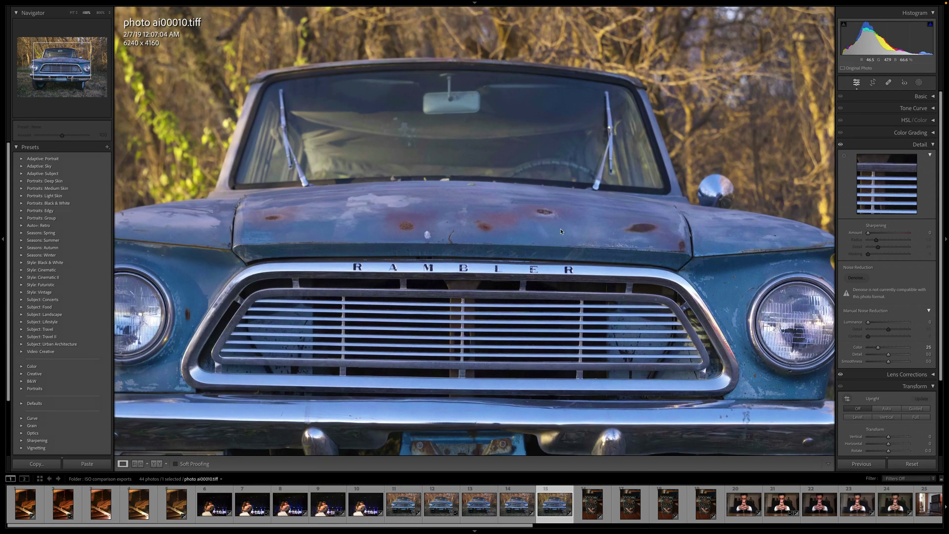
click(442, 516)
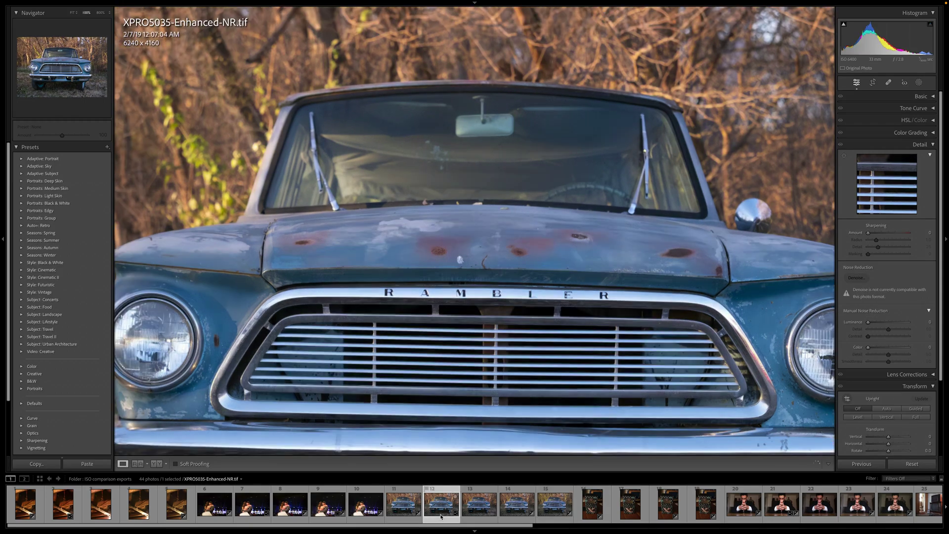
View the cat-patterned play box photo DSCF0289.JPG and its DSCF0289_DxO.tif version at full frame
scroll(441, 517, down, 3)
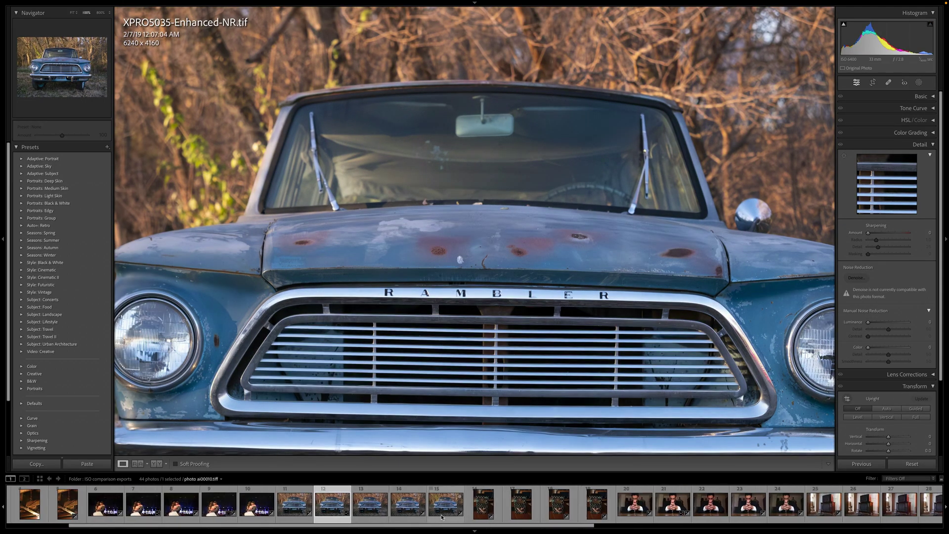
scroll(442, 516, down, 1)
click(441, 515)
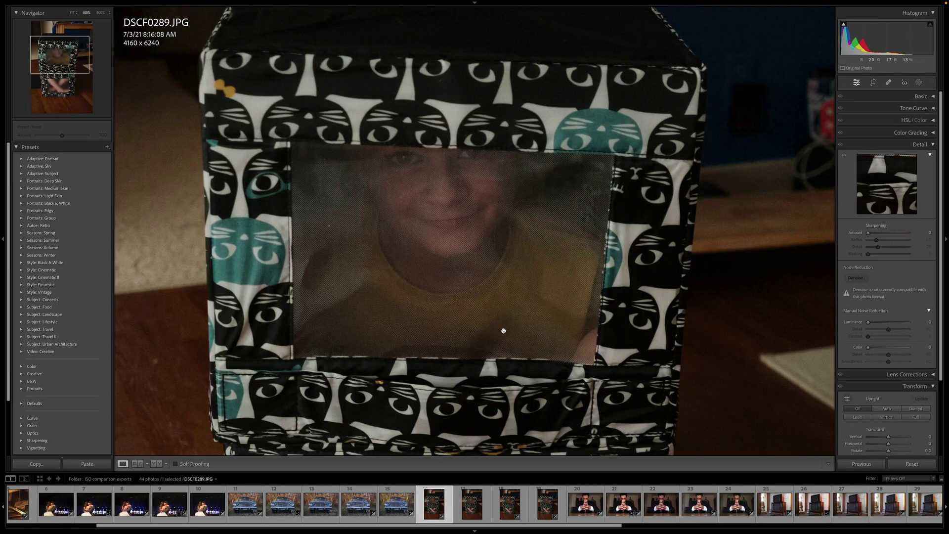
click(492, 368)
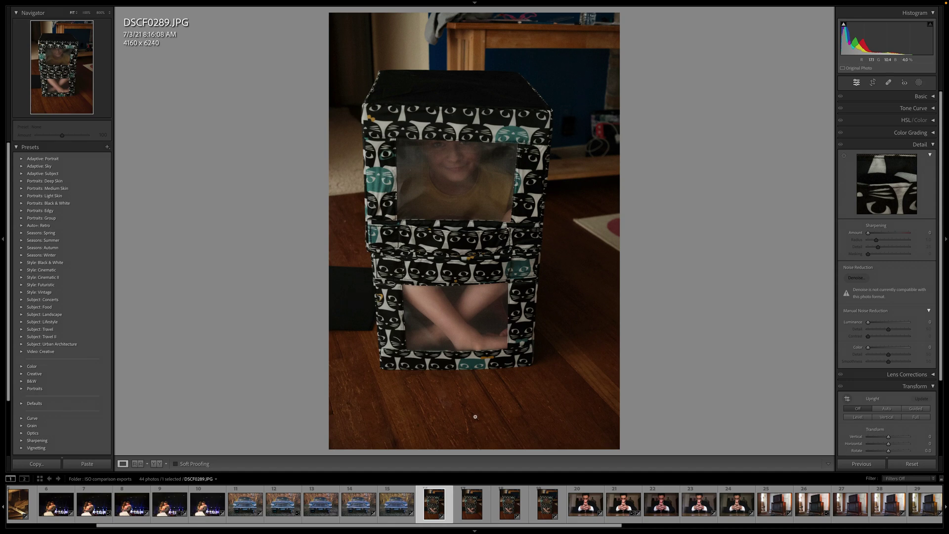
click(470, 510)
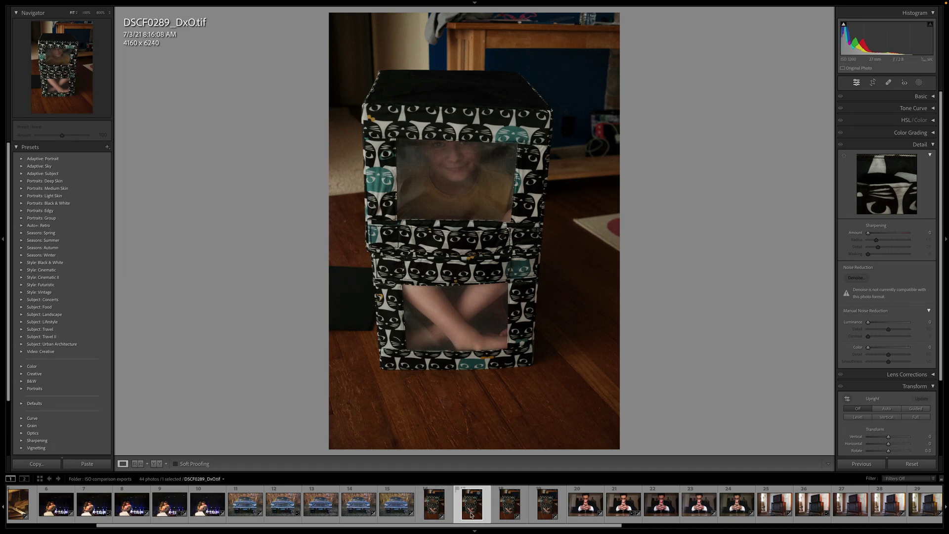
Inspect on1noise00006.tif at 100%, from the dark blue wall and mesh window down to the wooden floor
click(500, 512)
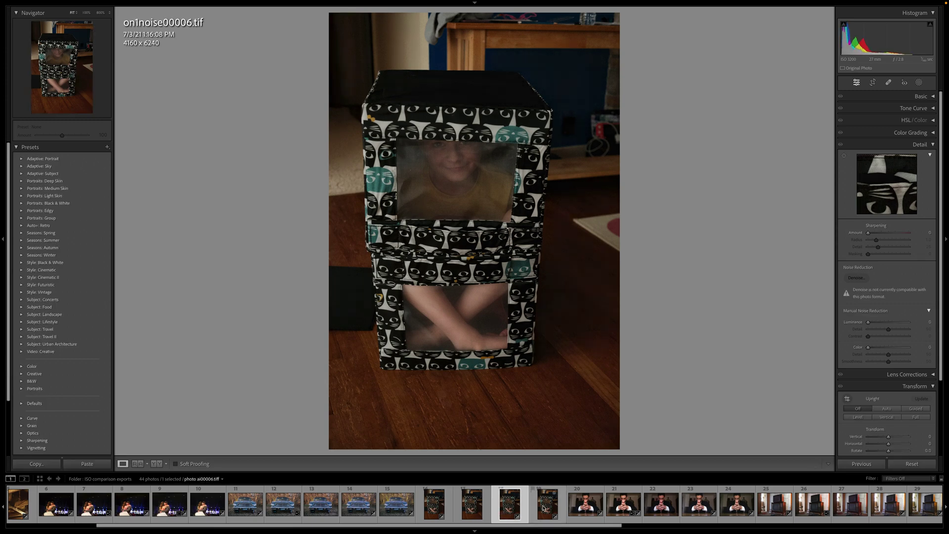
drag(566, 143, 522, 290)
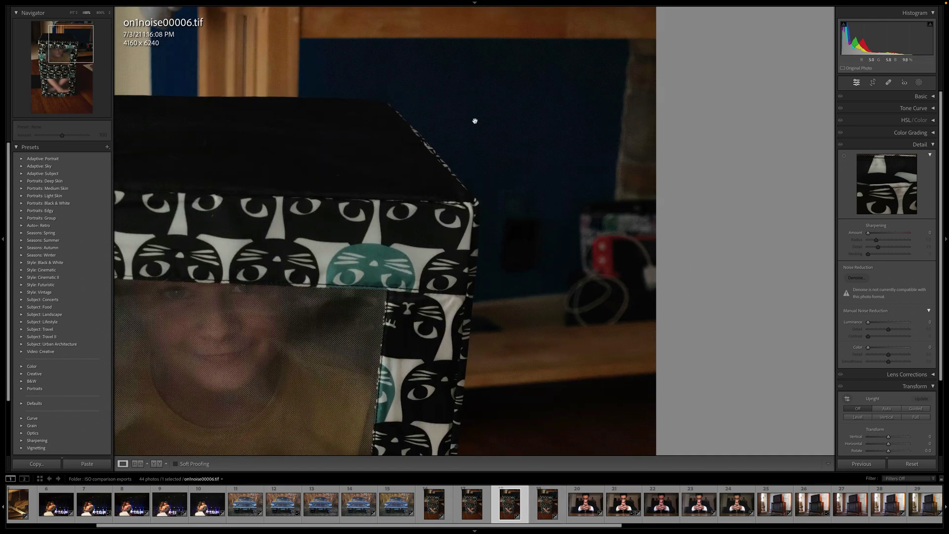
scroll(474, 137, up, 2)
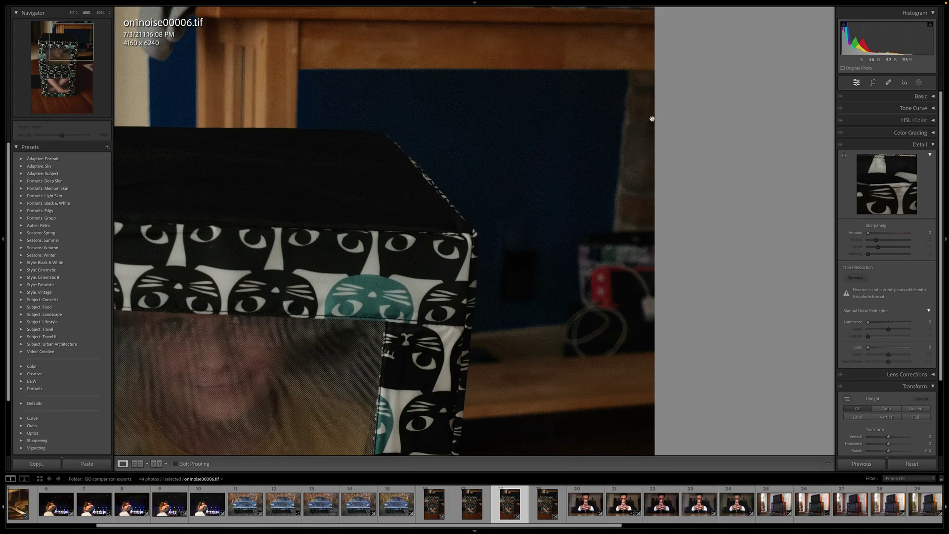
scroll(489, 162, down, 12)
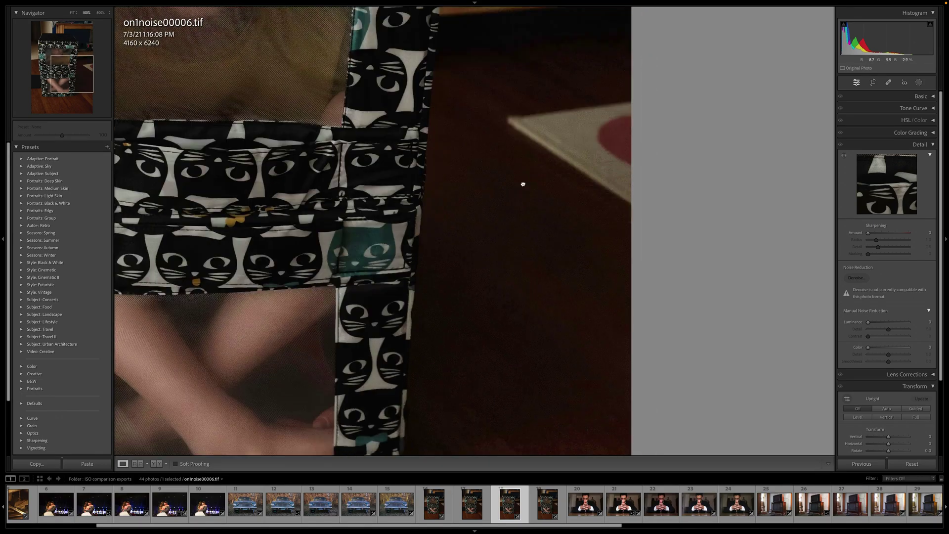
Inspect photo ai00006.tiff at 100% around the box fabric, mesh window and dark floor, and return to full frame
click(544, 511)
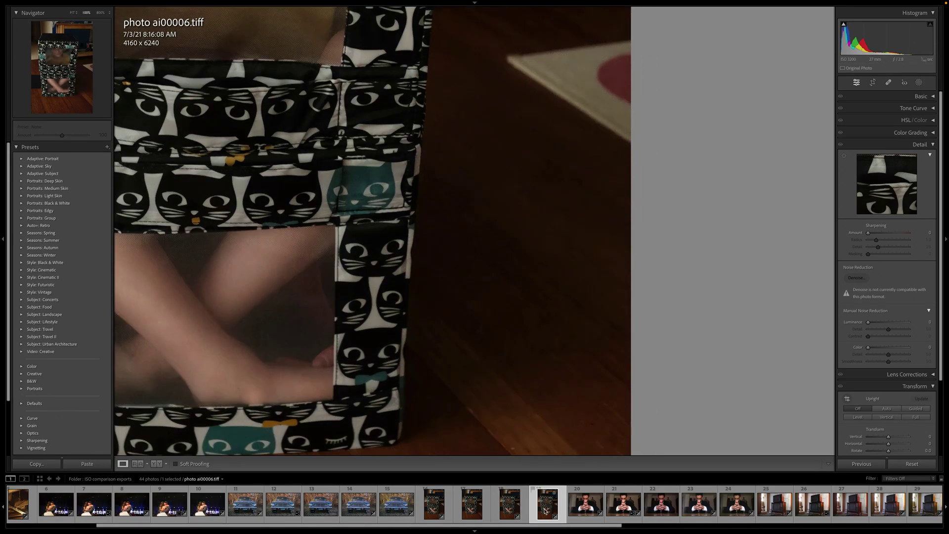
scroll(492, 377, up, 3)
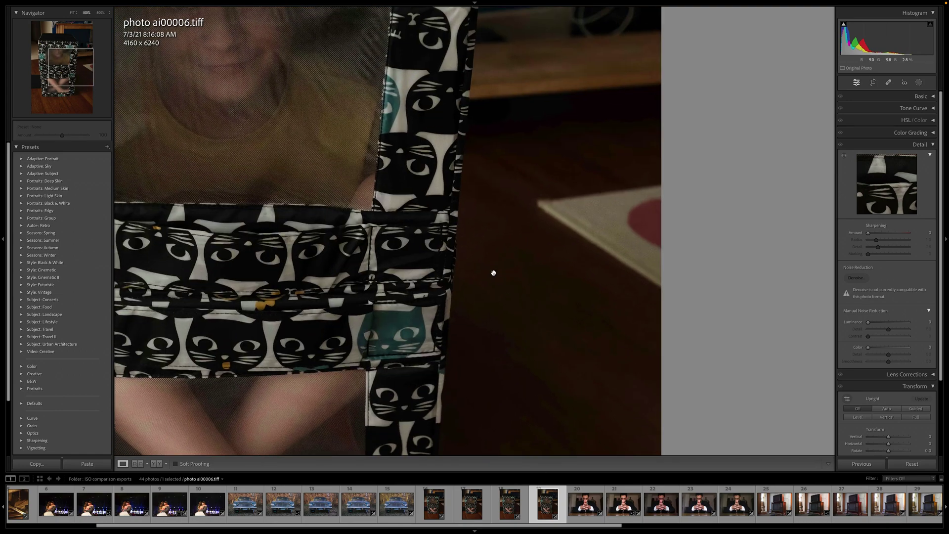
click(497, 271)
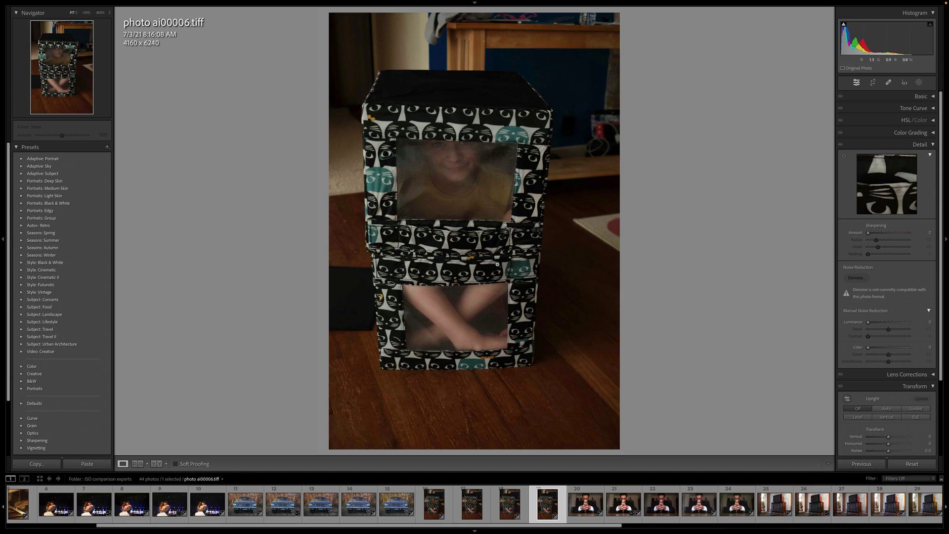
Open the noisy original DSCF0128.RAF and inspect the man's face and blurred background at 100%
key(Right)
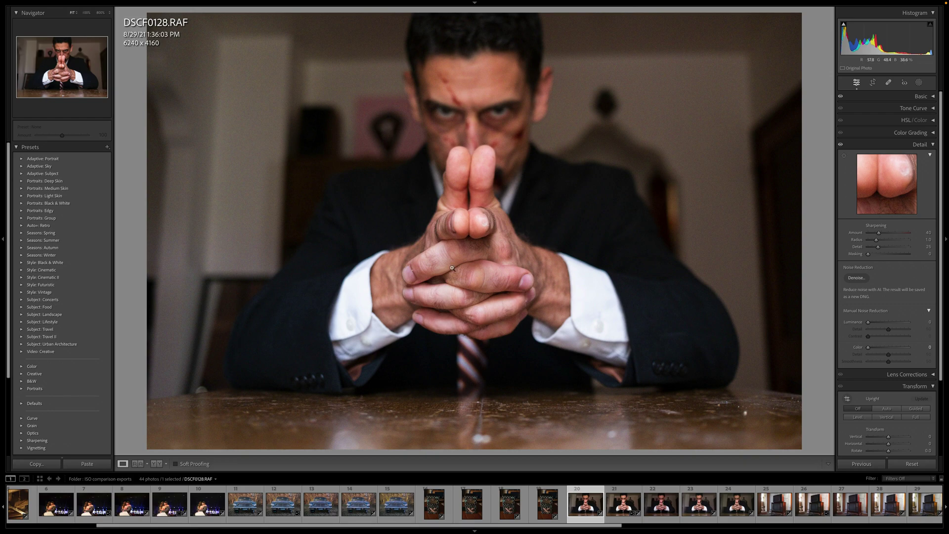
click(459, 118)
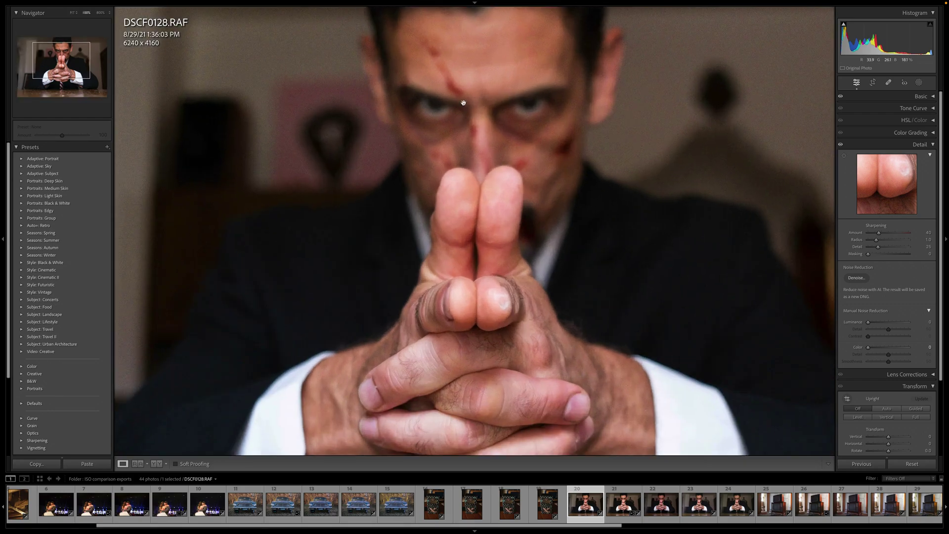
drag(640, 148, 551, 159)
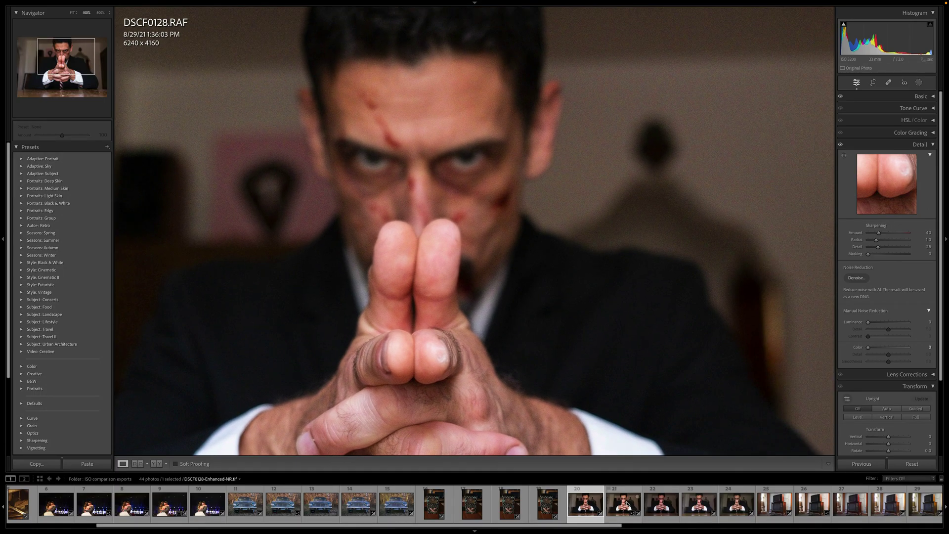
Inspect DSCF0128-Enhanced-NR.tif at 100%, from the hands and tabletop up to the face and background wall
click(623, 503)
scroll(505, 313, down, 5)
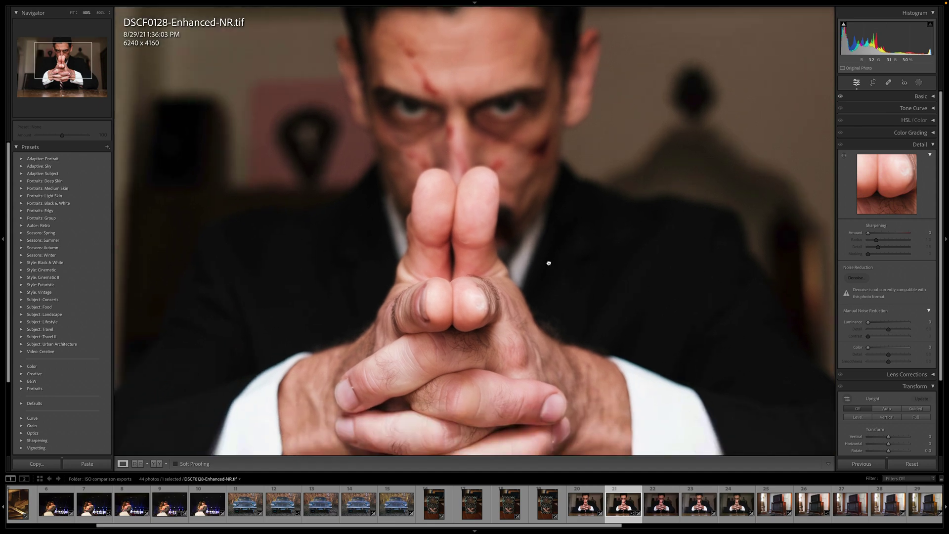
scroll(524, 286, down, 4)
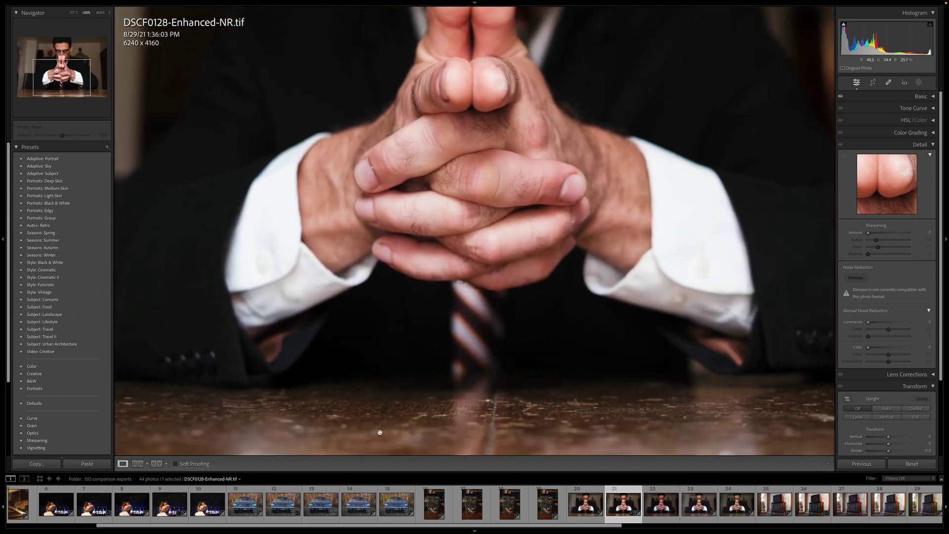
scroll(414, 414, up, 10)
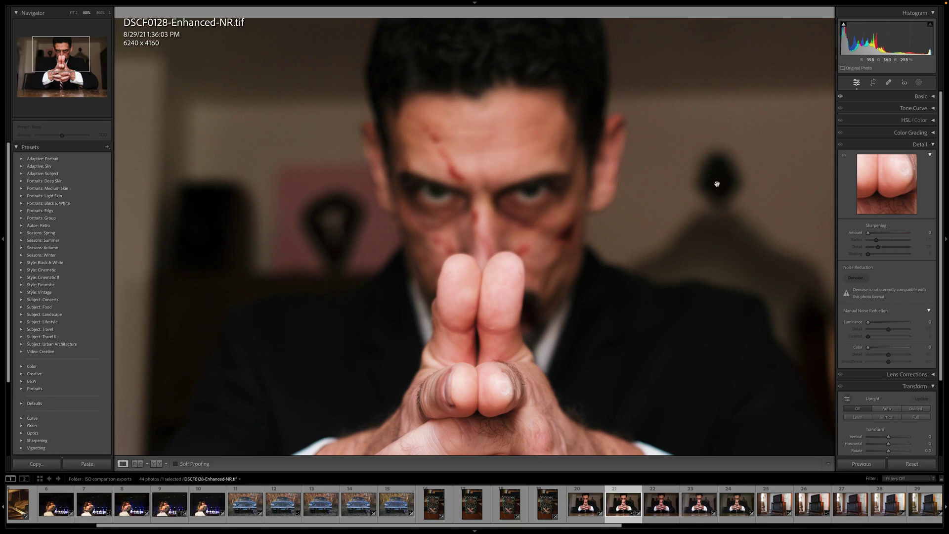
drag(717, 183, 644, 183)
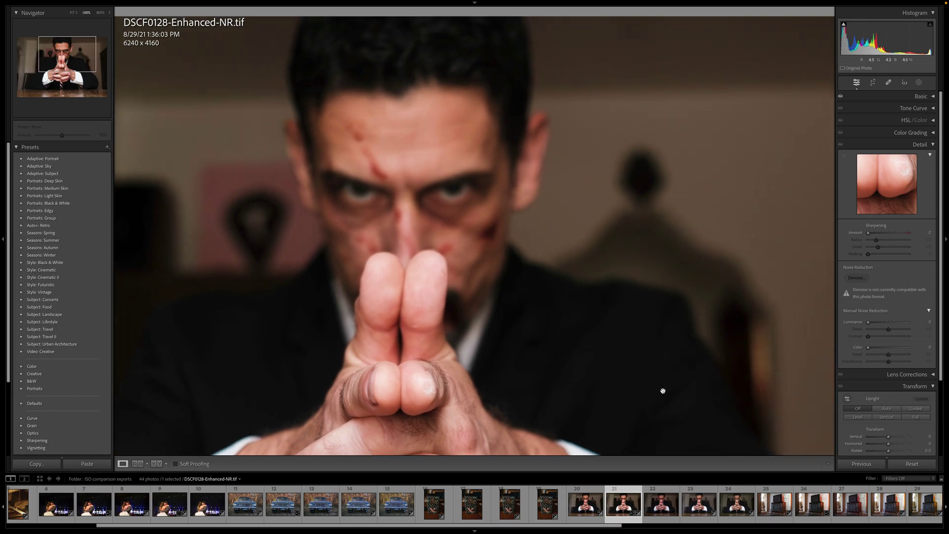
Examine DSCF0128_DxO.tif at 100% around the face, fingers and dark suit jacket
key(Right)
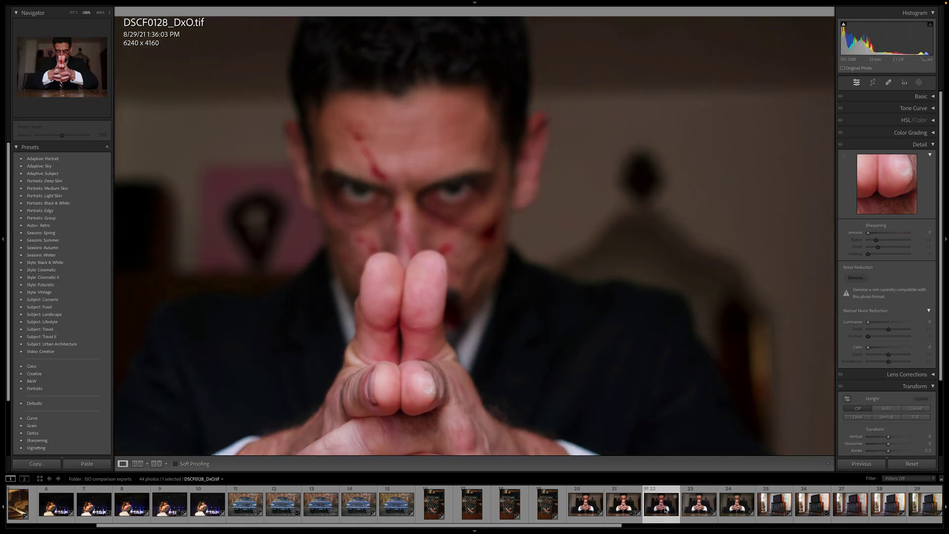
drag(513, 309, 553, 243)
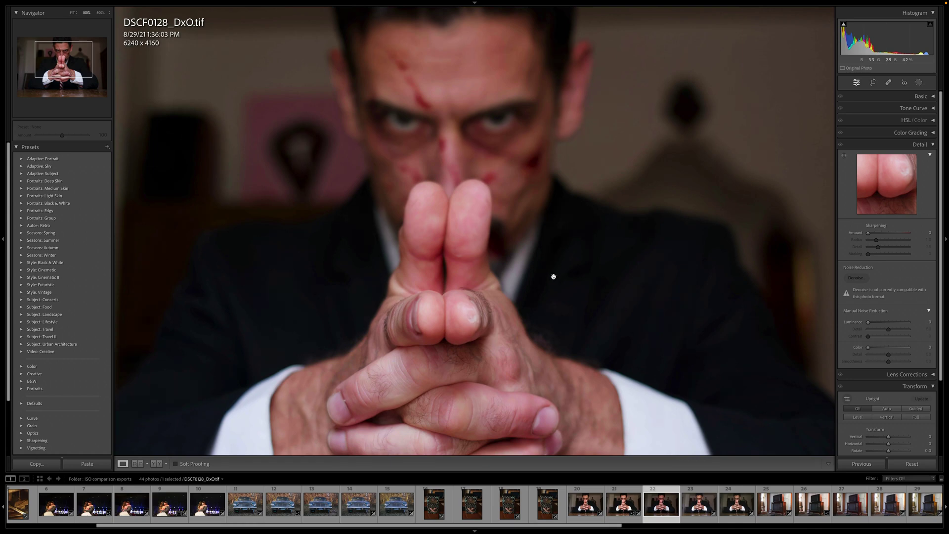
drag(541, 303, 583, 221)
drag(426, 225, 488, 218)
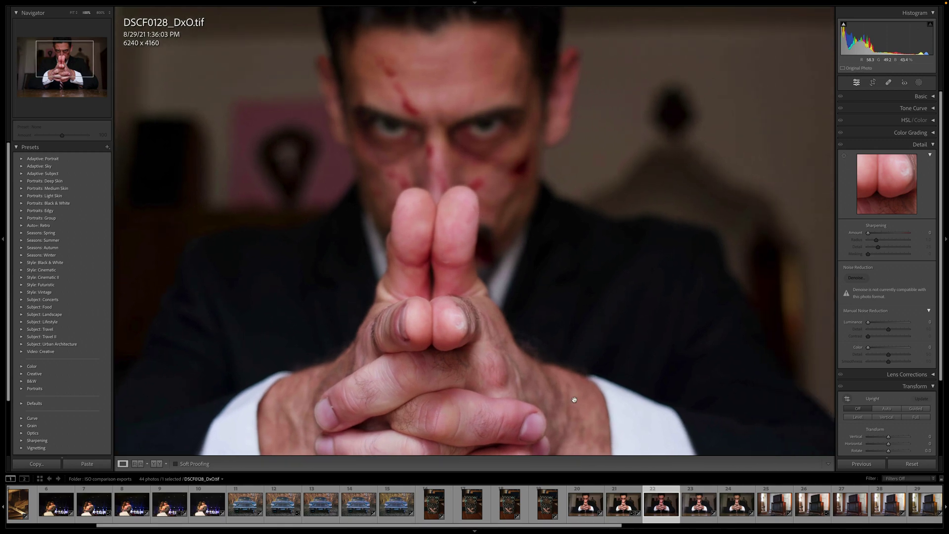
Examine on1noise00004.tif at 100% across the background wall, the face and the clasped hands
click(699, 504)
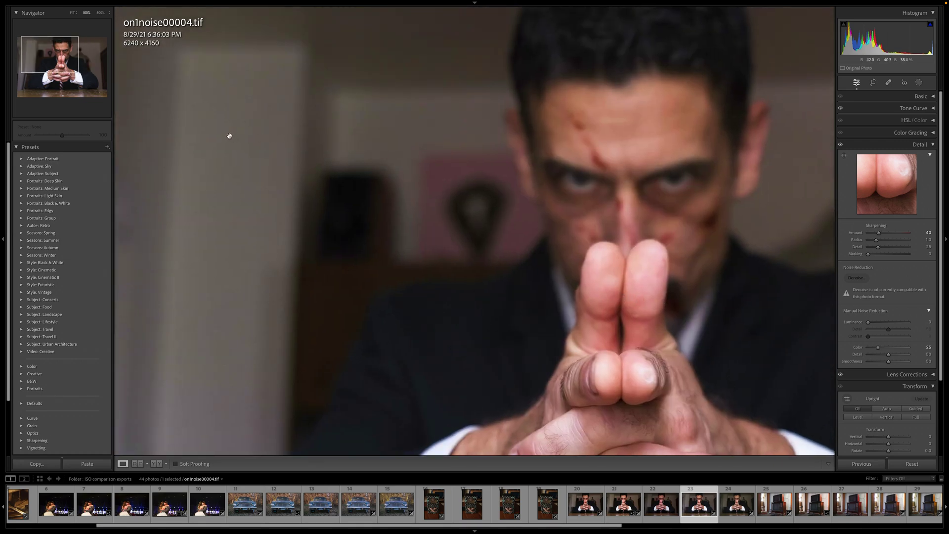
drag(479, 221, 477, 127)
drag(581, 111, 457, 166)
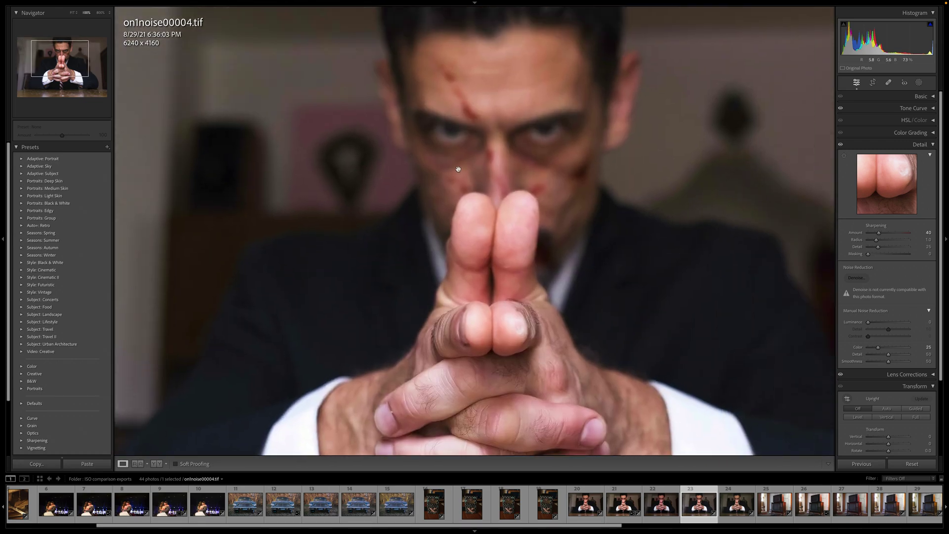
drag(732, 163, 602, 113)
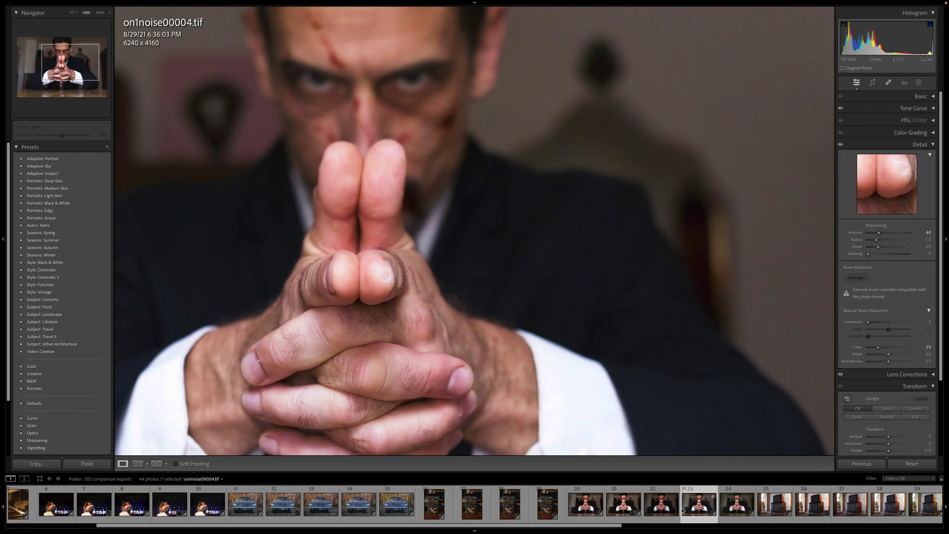
Examine photo ai00004.tiff at 100% around the face, fingers and the blurred background on both sides of the man
click(735, 509)
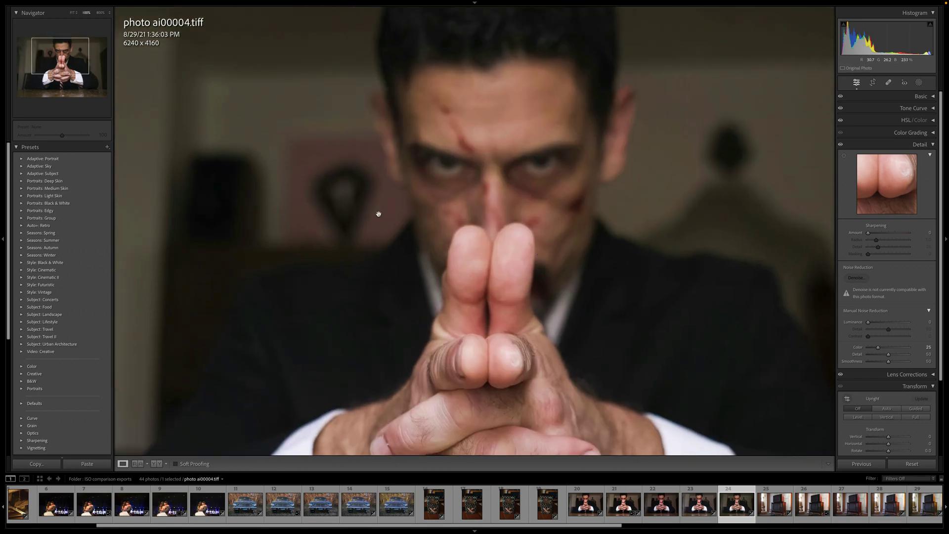
drag(377, 212, 322, 202)
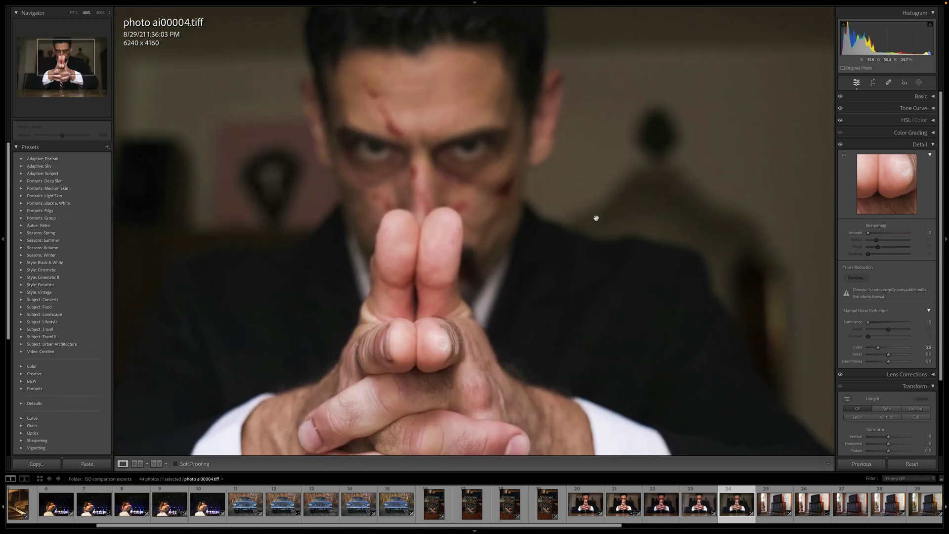
drag(596, 218, 590, 221)
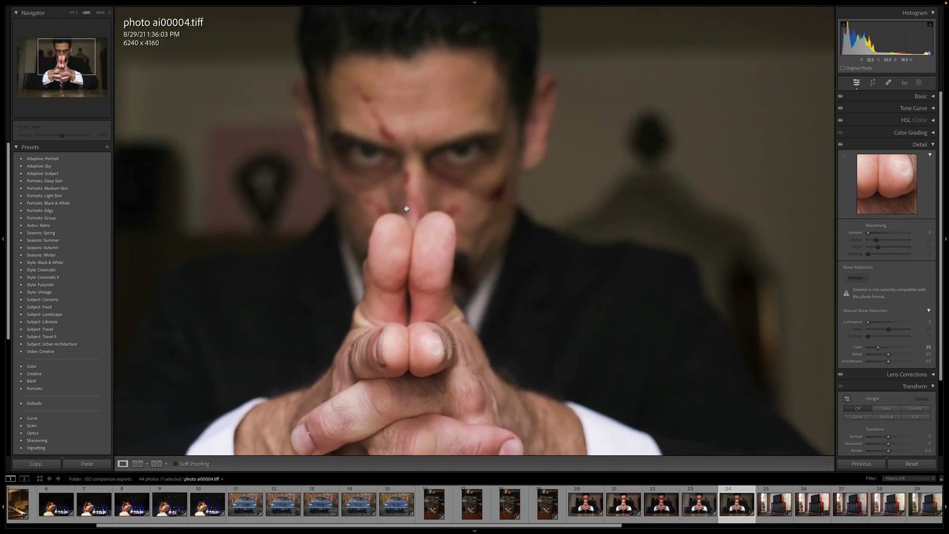
drag(392, 327, 567, 318)
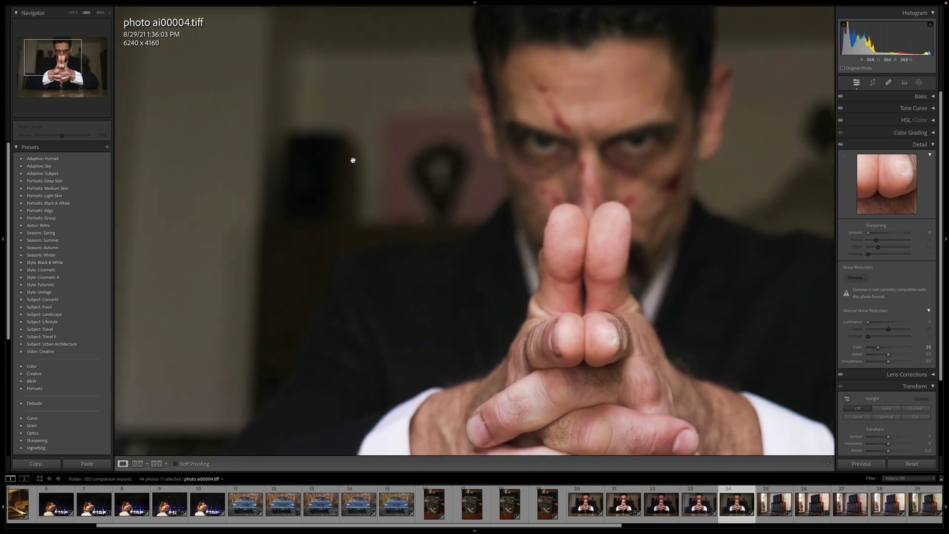
drag(346, 155, 476, 148)
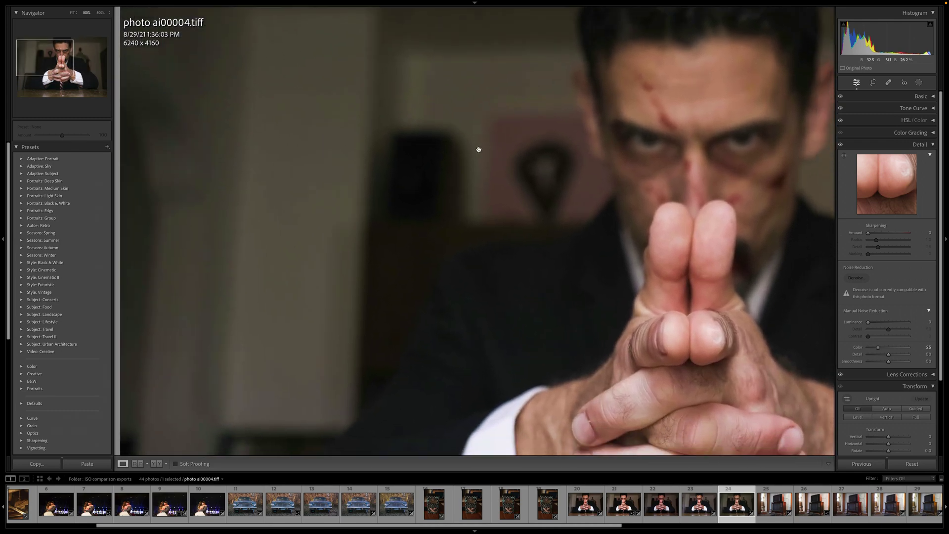
Compare DSCF0128-Enhanced-NR.tif with DSCF0128_DxO.tif again at 100% around the face and hands
click(623, 504)
drag(485, 324, 566, 281)
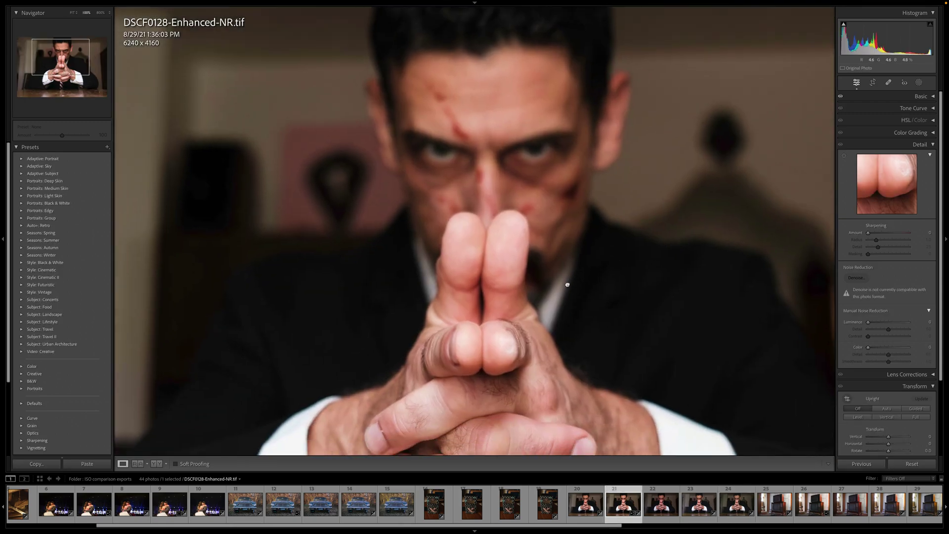
click(648, 497)
drag(472, 233, 497, 251)
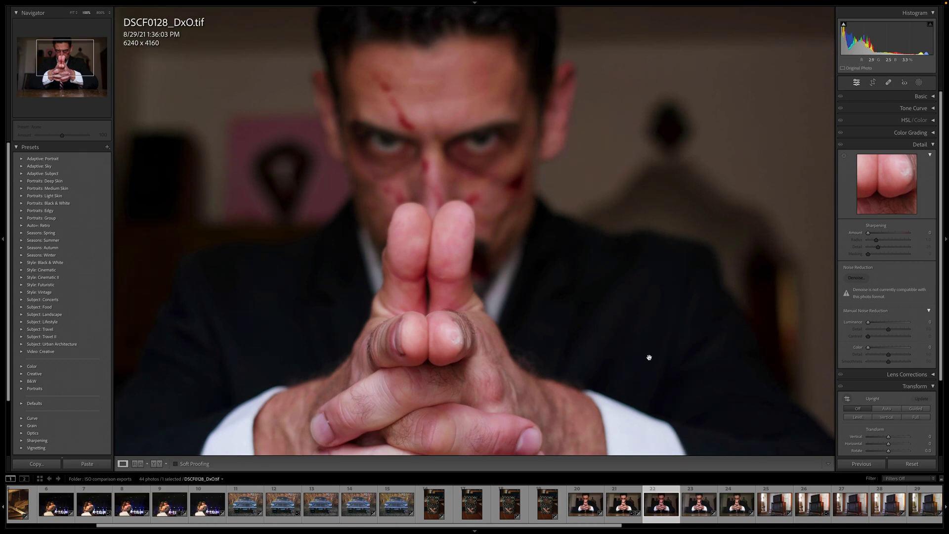
Open the old television photo DSCF8348.RAF and inspect both screens and the wooden cabinet at 100%
scroll(773, 513, down, 5)
click(576, 504)
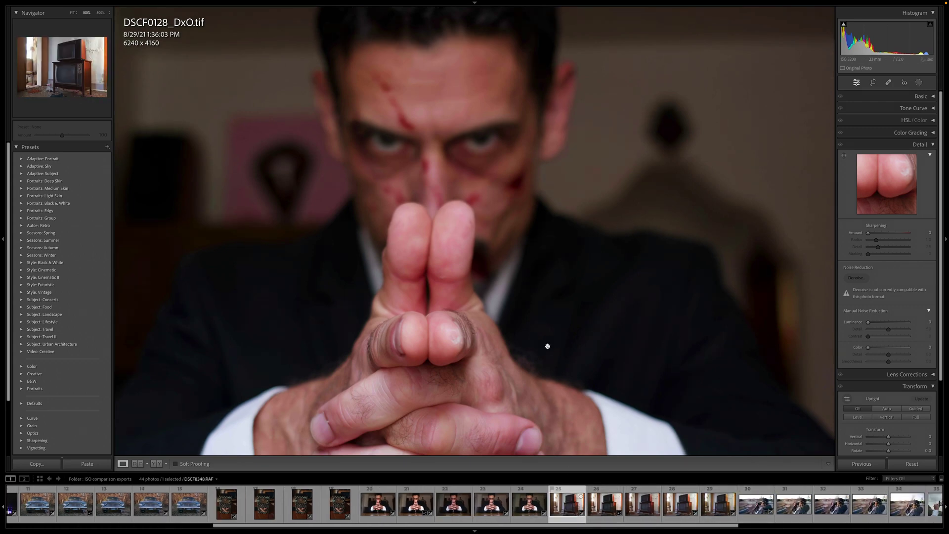
click(516, 316)
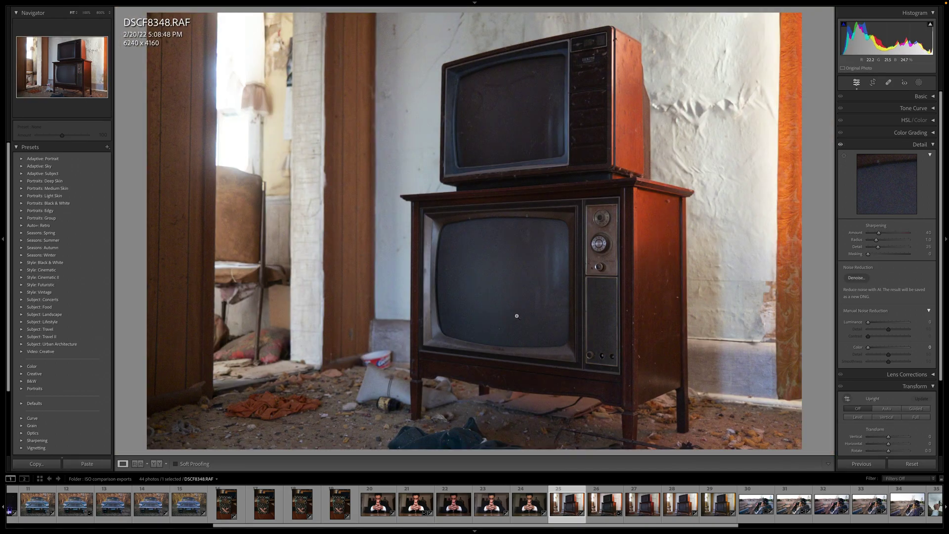
click(523, 113)
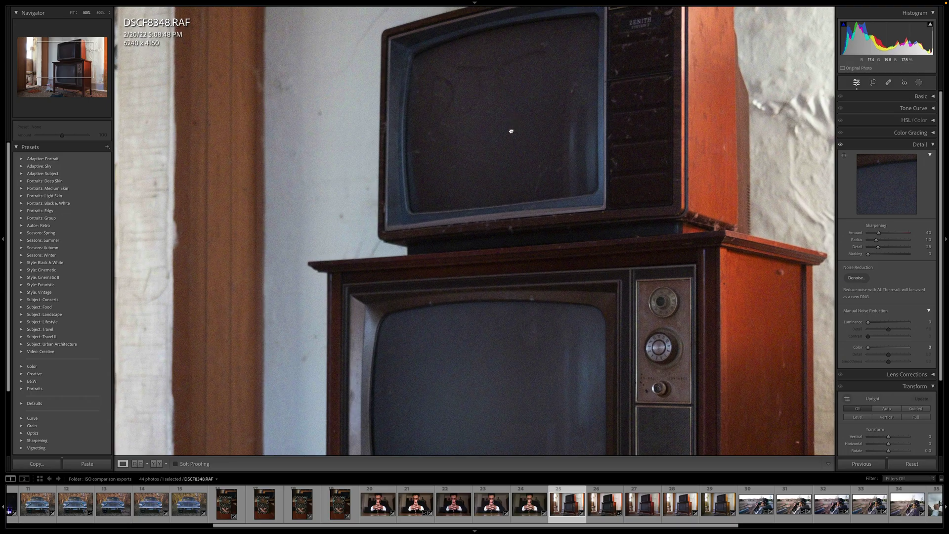
drag(513, 124, 510, 185)
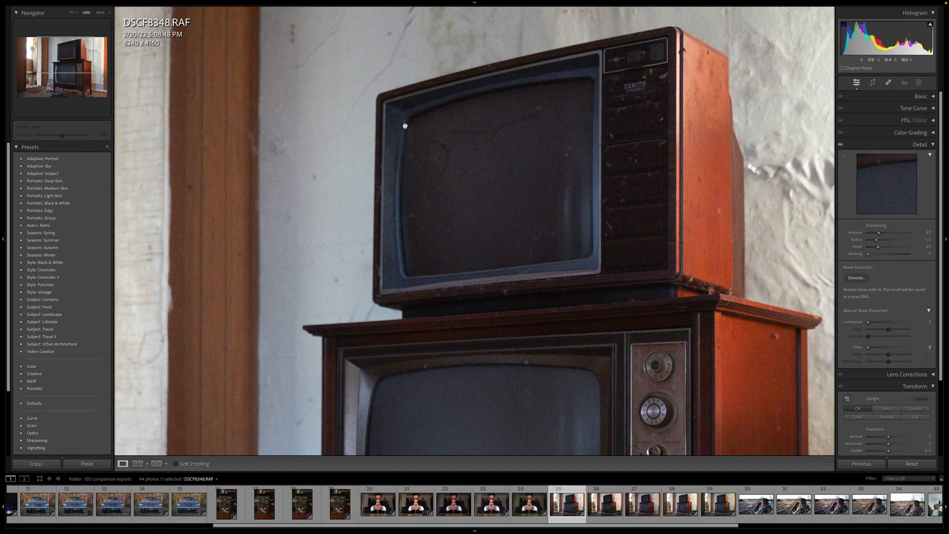
drag(544, 286, 558, 166)
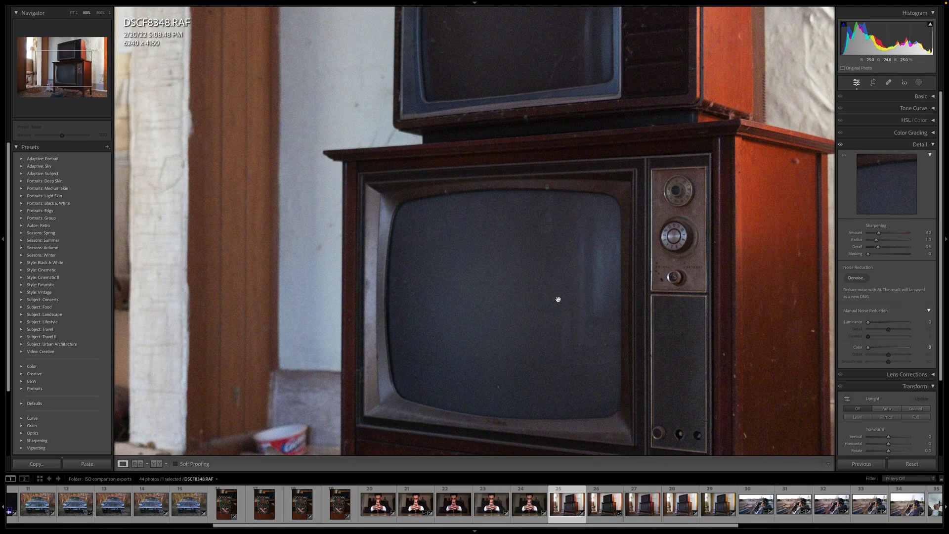
drag(527, 206, 524, 268)
drag(473, 55, 433, 125)
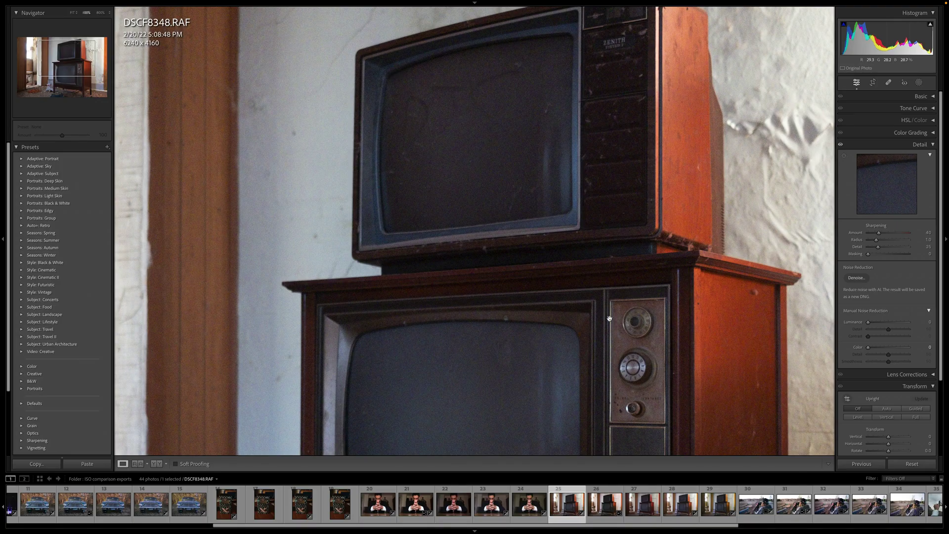
Inspect DSCF8348-Enhanced-NR.tif at 100%, from the upper television down to the lower cabinet and debris-covered floor
key(Right)
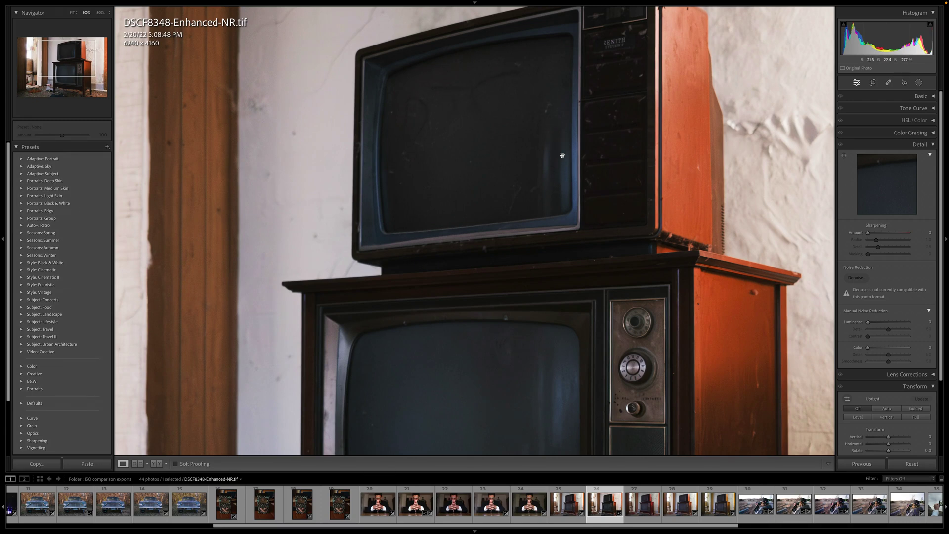
scroll(563, 176, down, 5)
scroll(540, 282, right, 3)
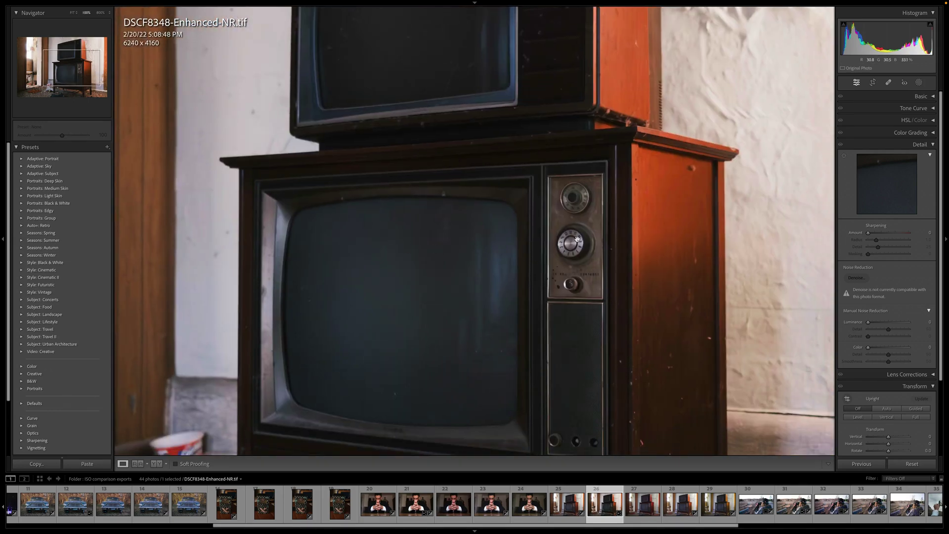
scroll(594, 203, down, 3)
scroll(593, 203, left, 2)
Compare DSCF8348_DxO.tif with DSCF8348-Enhanced-NR.tif at 100% on the lower cabinet and the upper television
key(Right)
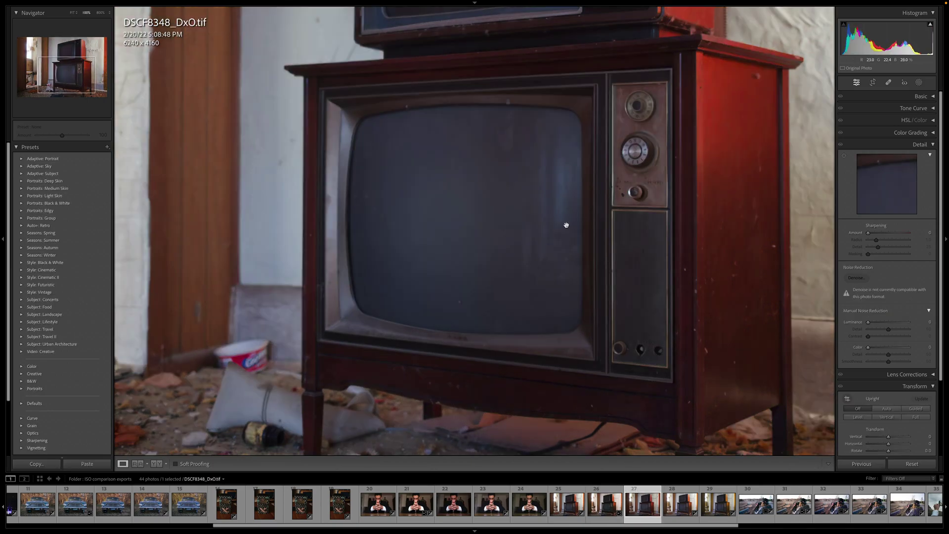
scroll(569, 200, up, 5)
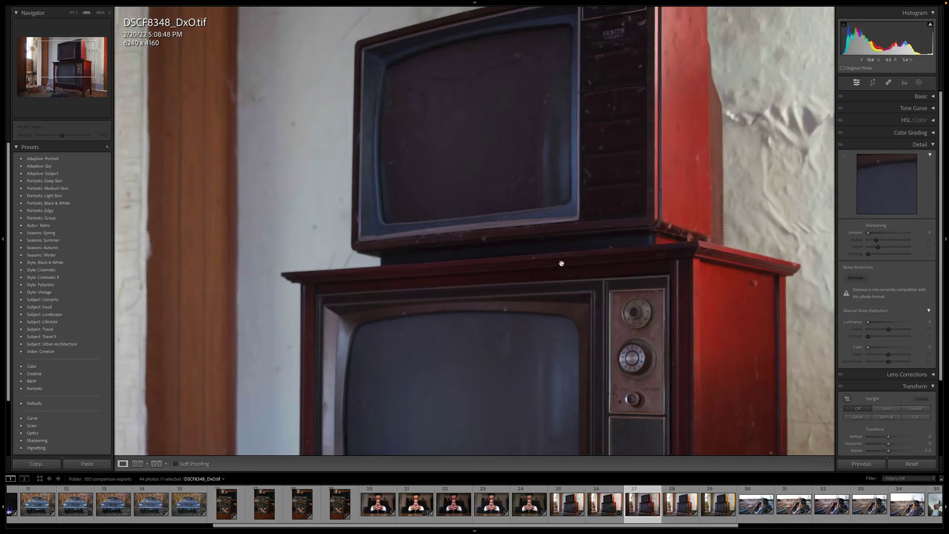
key(Left)
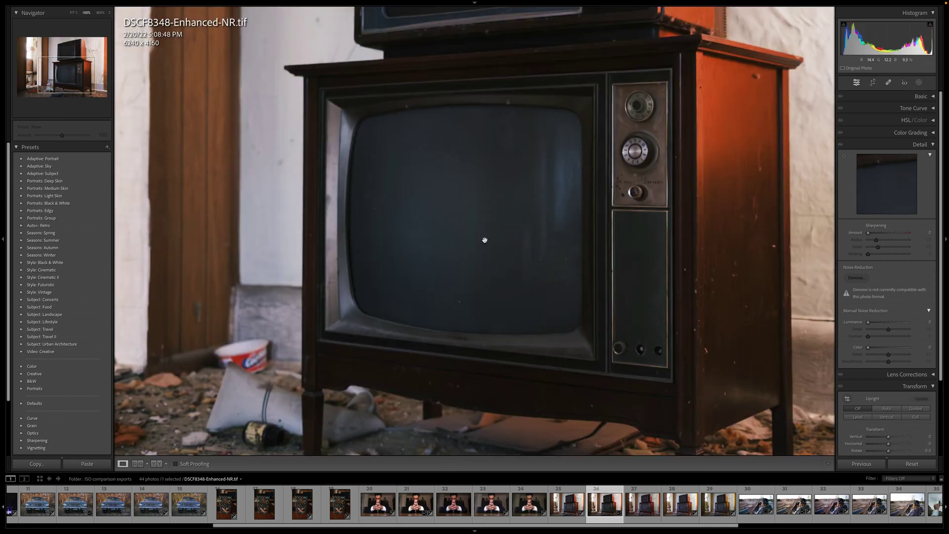
scroll(537, 322, up, 5)
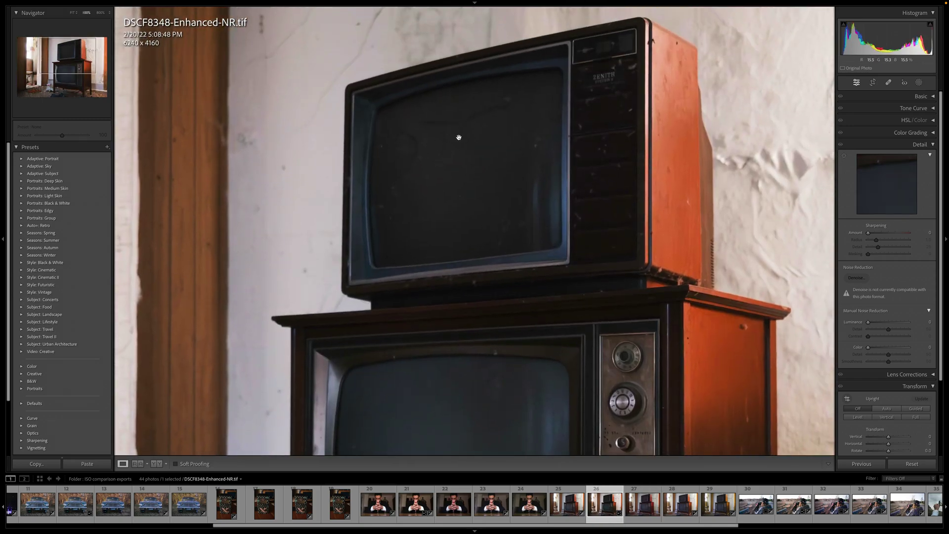
key(Right)
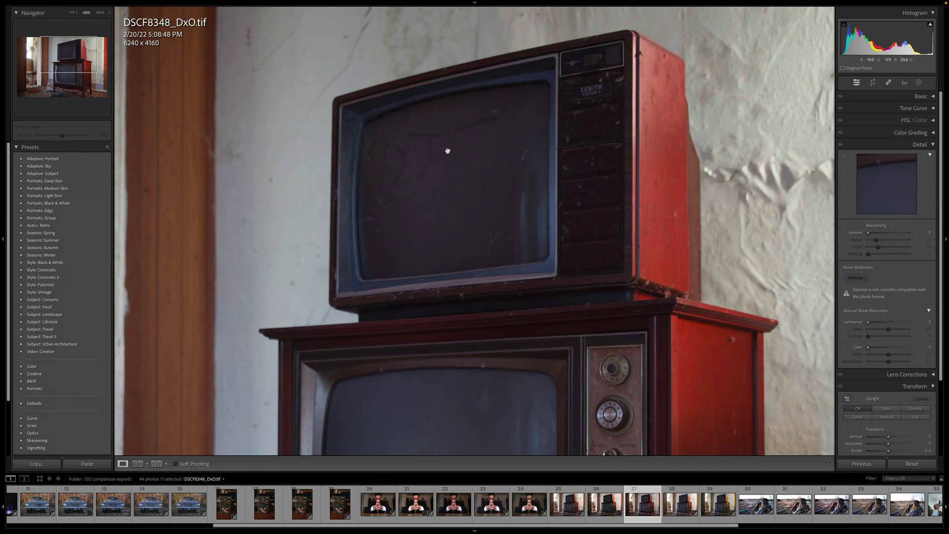
Inspect the television photo's on1noise00009.tif and photo ai00008.tiff versions at 100% on both the upper and lower sets
key(Right)
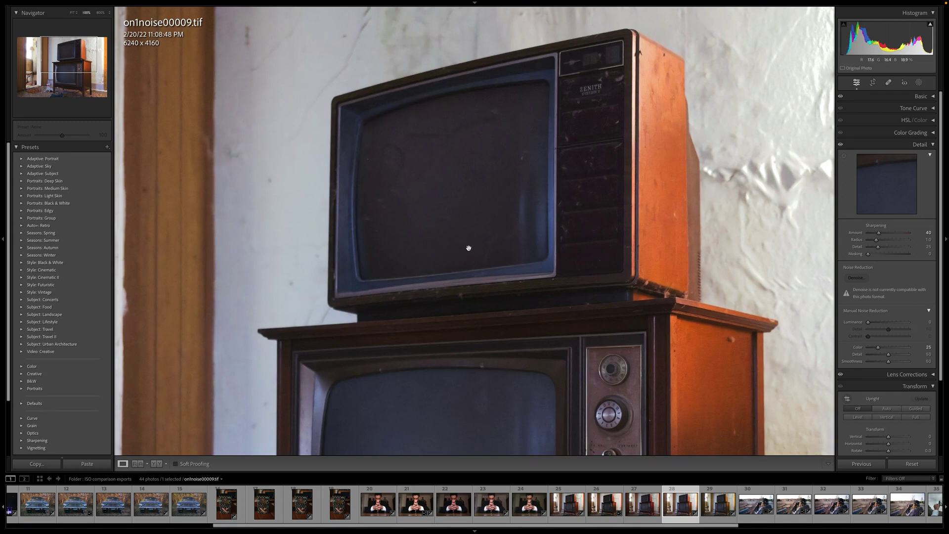
scroll(488, 275, down, 5)
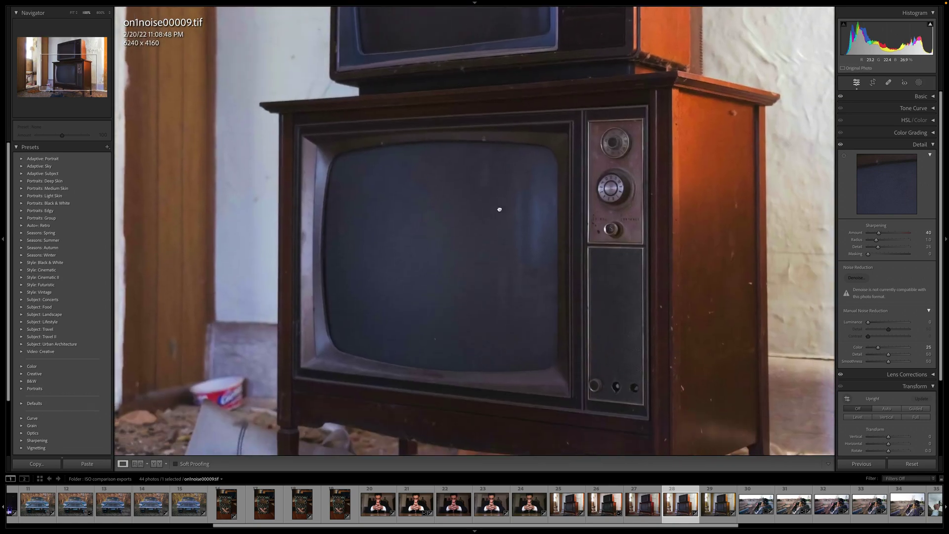
key(Right)
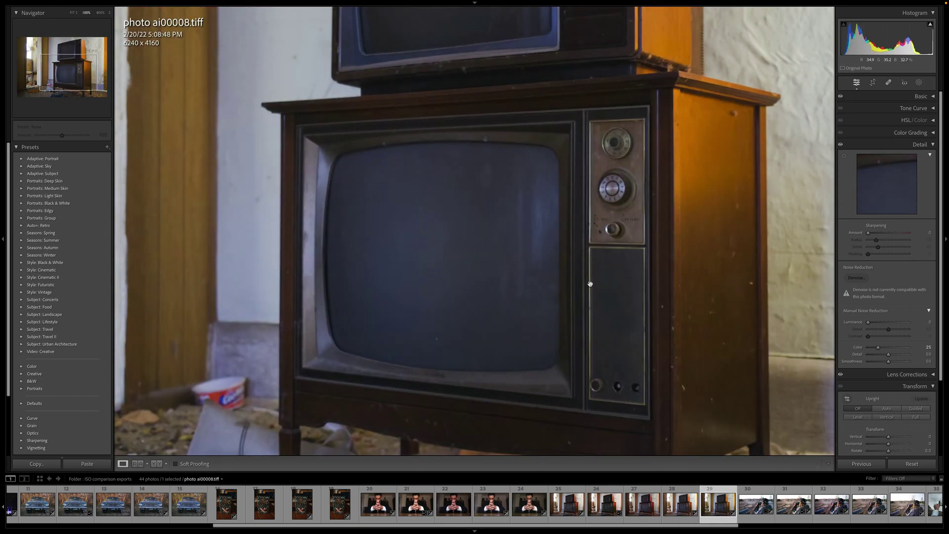
scroll(589, 284, up, 5)
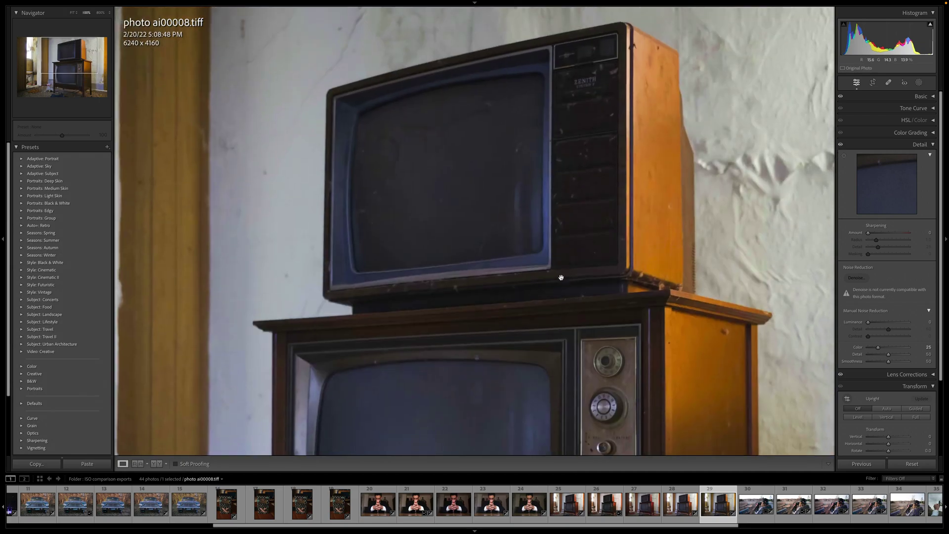
scroll(559, 284, down, 5)
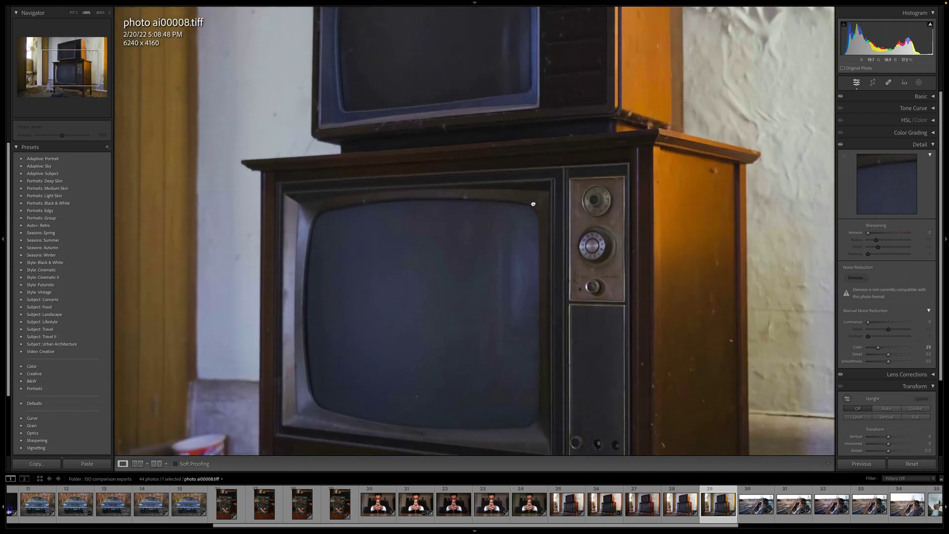
Open the photographer portrait DSCF9055.RAF, view the whole frame, and inspect the hand and camera at 100%
key(Right)
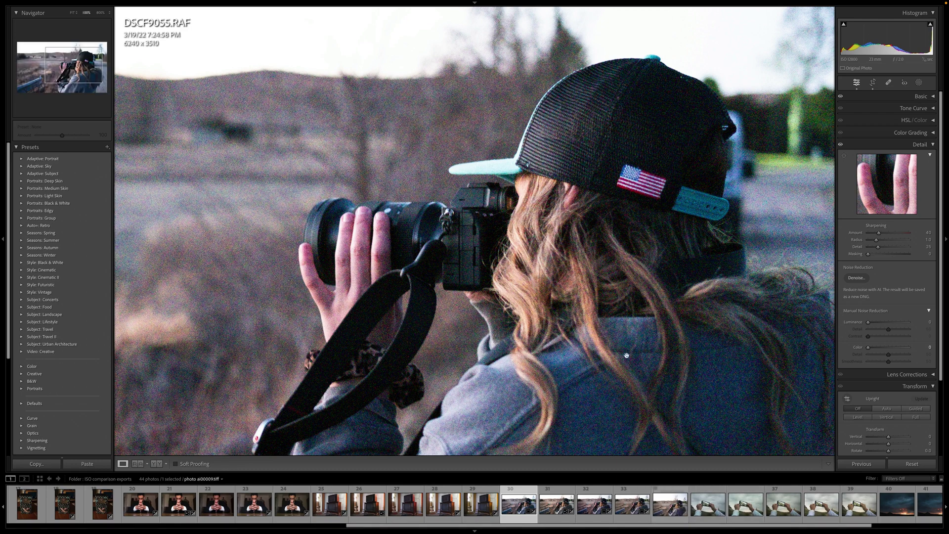
key(z)
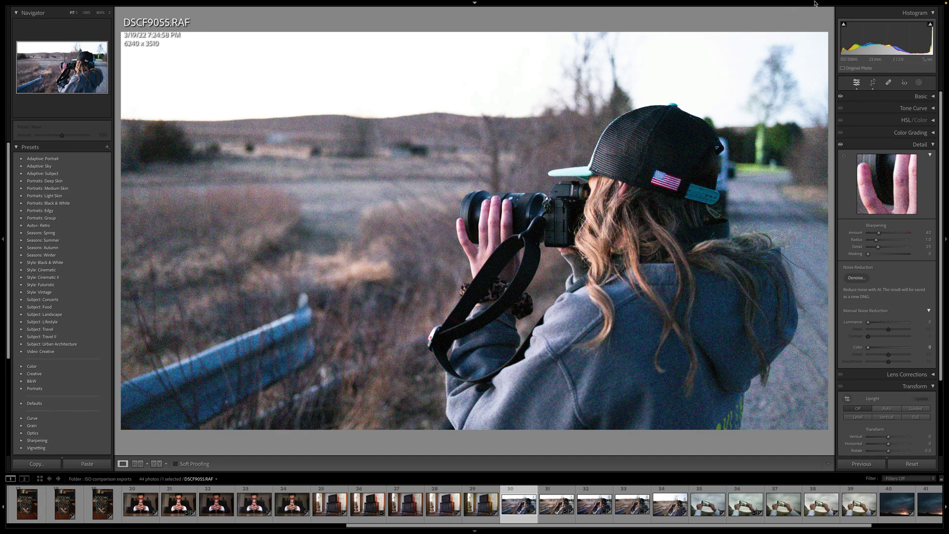
click(486, 219)
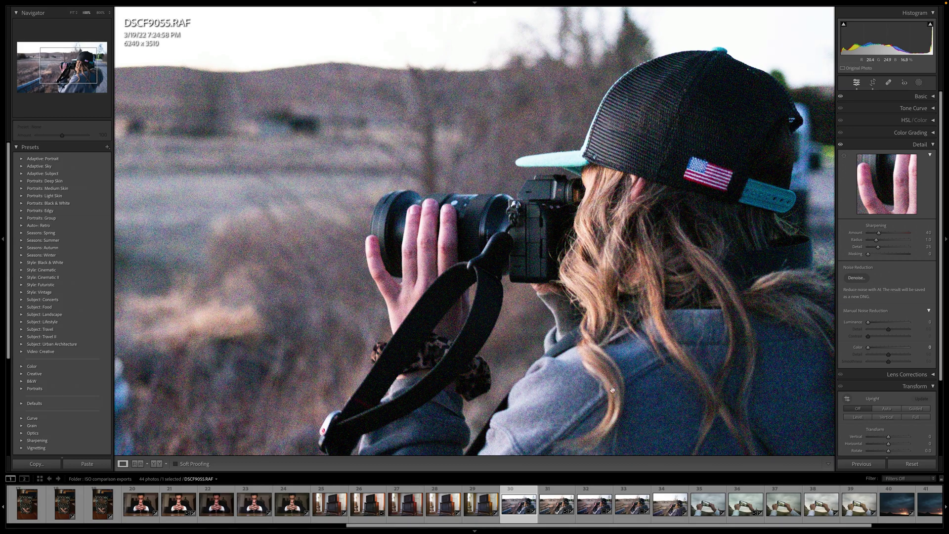
Inspect DSCF9055-Enhanced-NR.tif at 100% across the background grass, hand, camera, cap, hair and hoodie
click(548, 498)
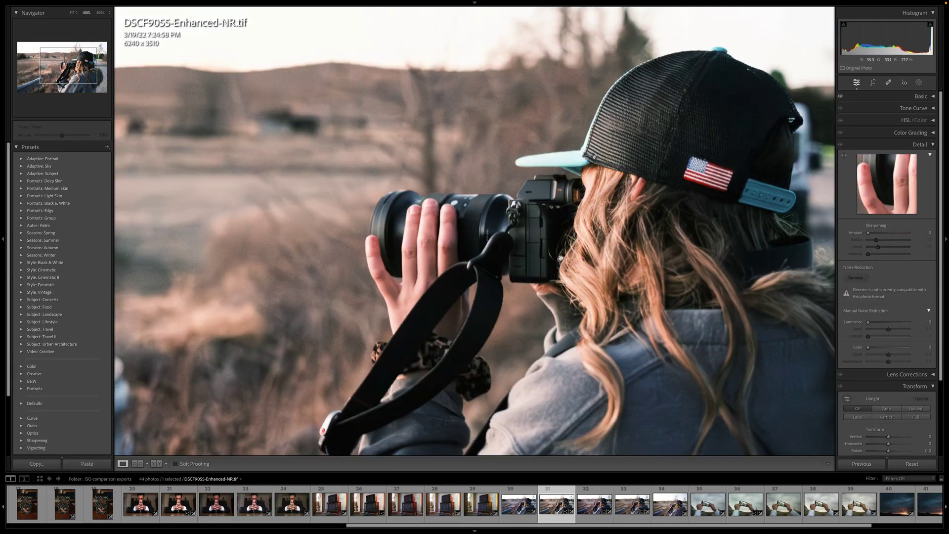
click(527, 261)
click(409, 273)
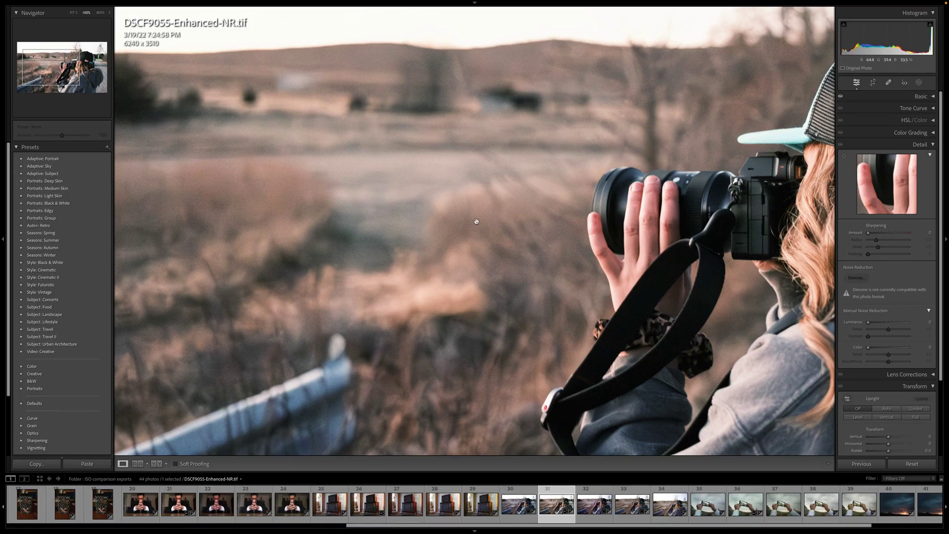
drag(543, 238, 319, 241)
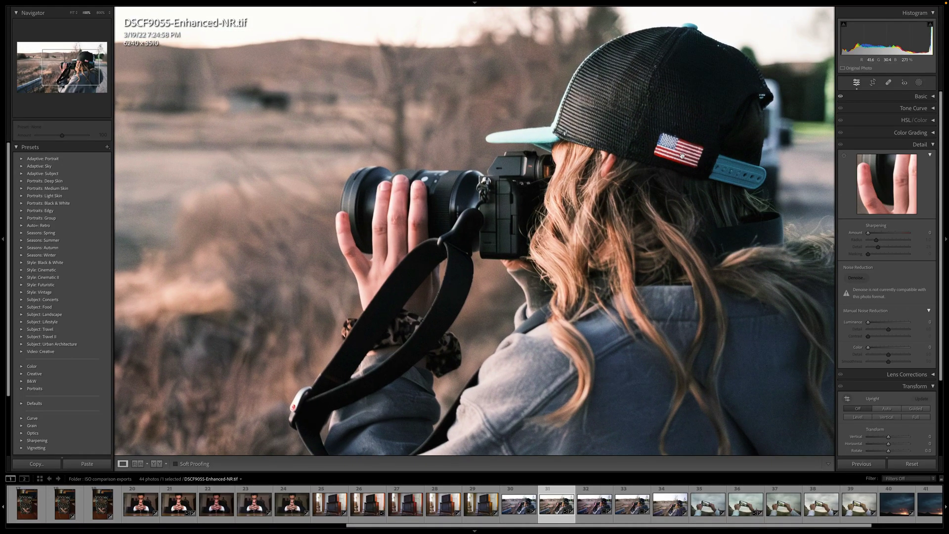
drag(591, 262, 550, 214)
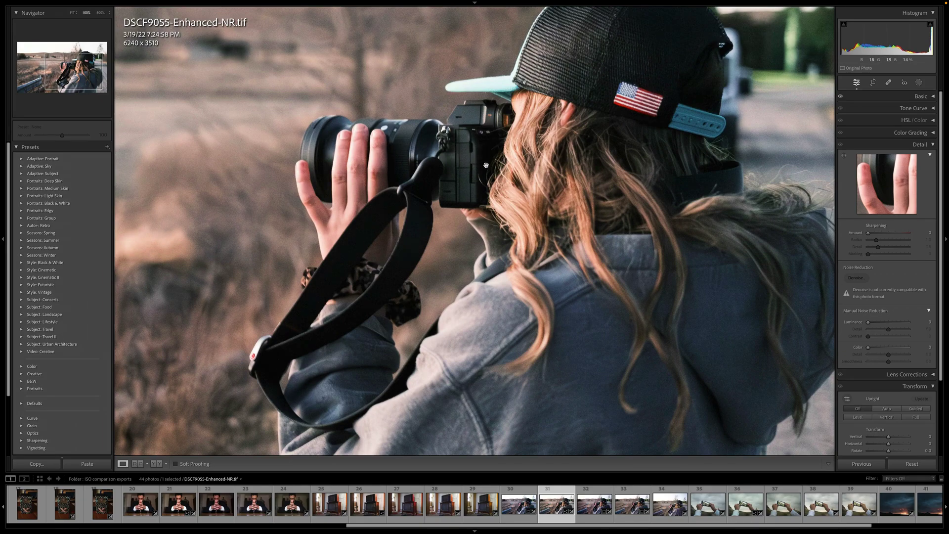
View DSCF9055_DxO.tif in full, and examine the camera, cap and hair at 100%
click(541, 169)
key(Right)
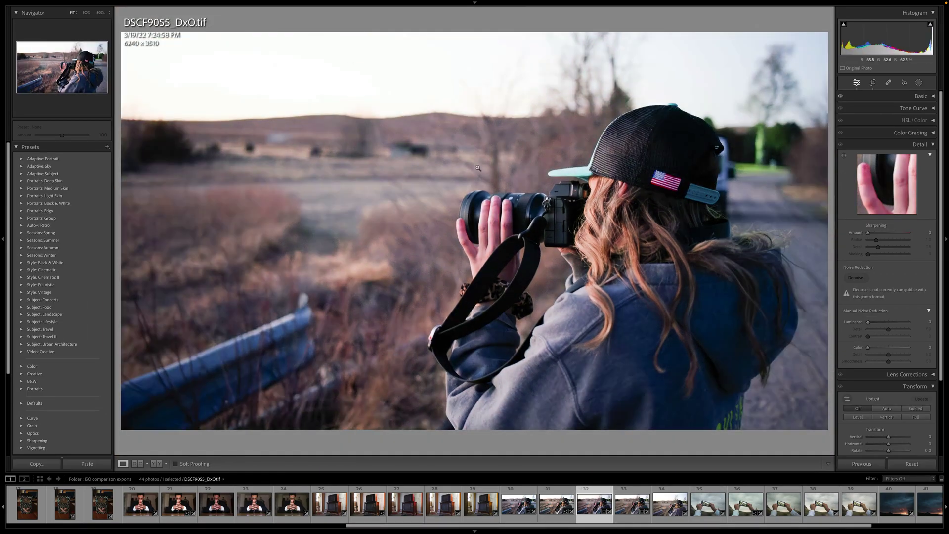
click(478, 168)
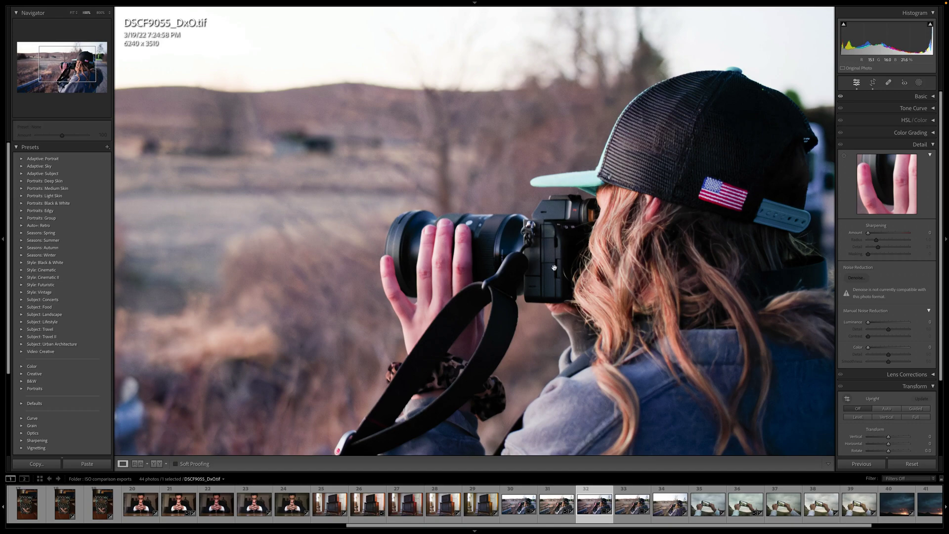
drag(555, 267, 542, 238)
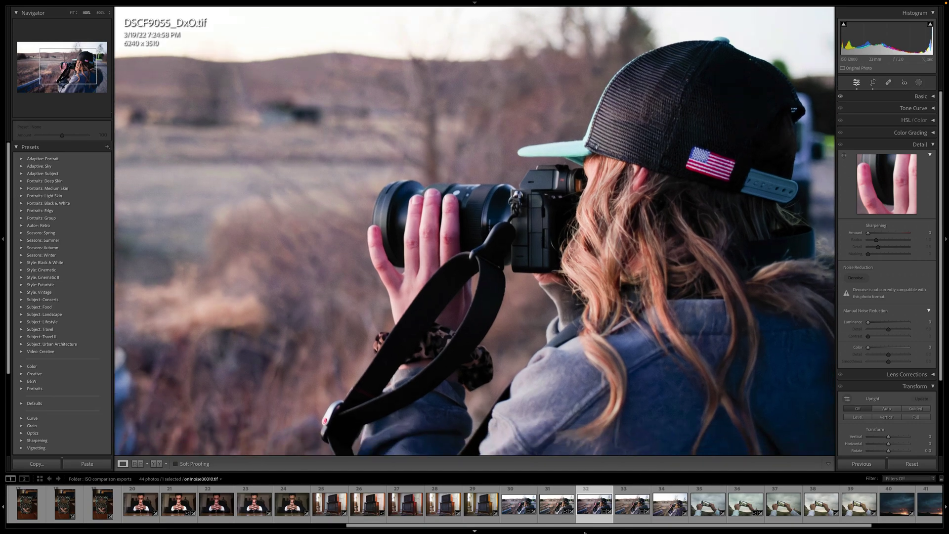
Inspect on1noise00010.tif at 100% around the hand, cap mesh, hair and blurred background
click(624, 513)
drag(616, 357, 577, 387)
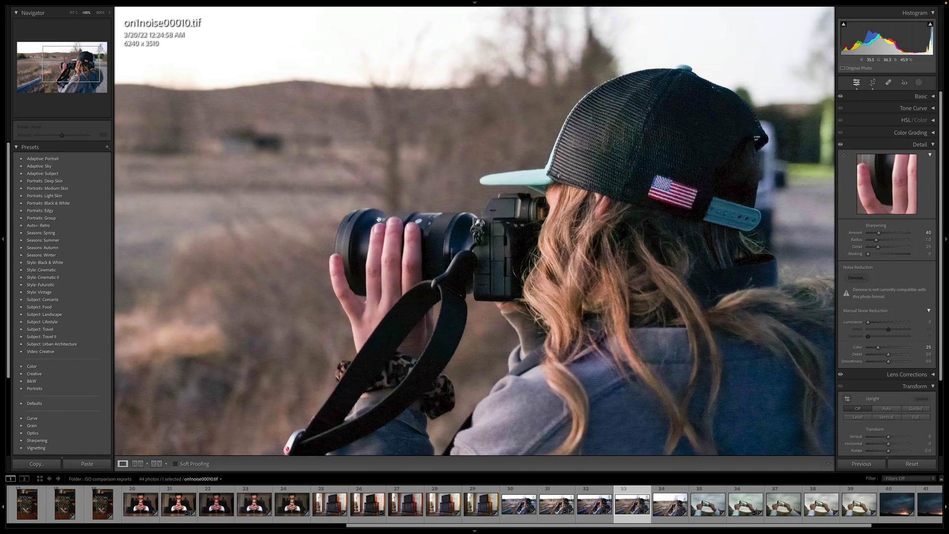
drag(379, 219, 563, 254)
drag(505, 215, 210, 163)
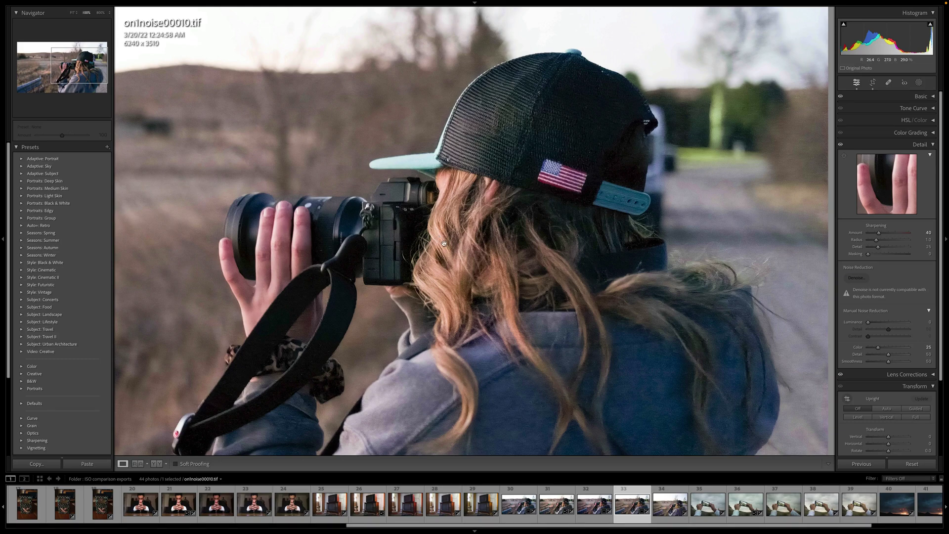
drag(452, 253, 610, 228)
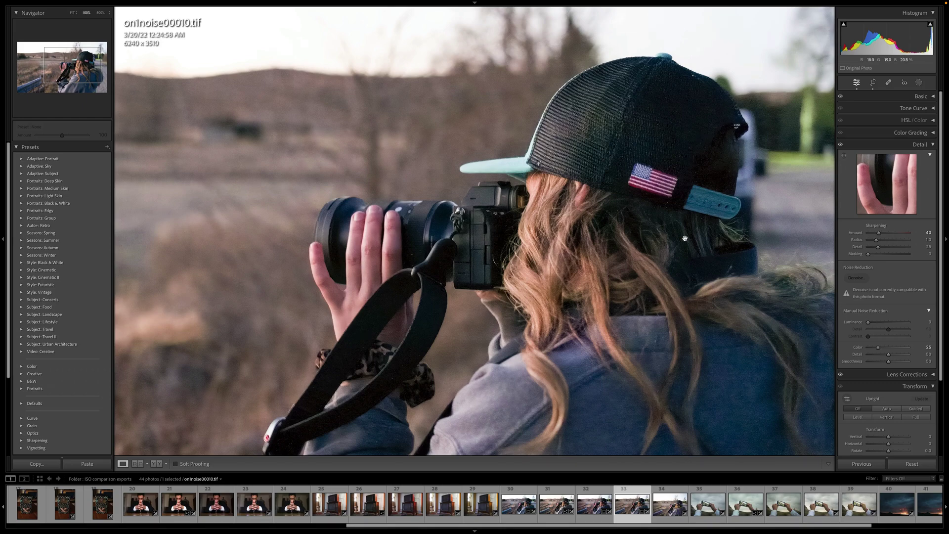
Compare photo ai00009.tiff with DSCF9055-Enhanced-NR.tif at 100% around the hand, camera and hair
click(671, 506)
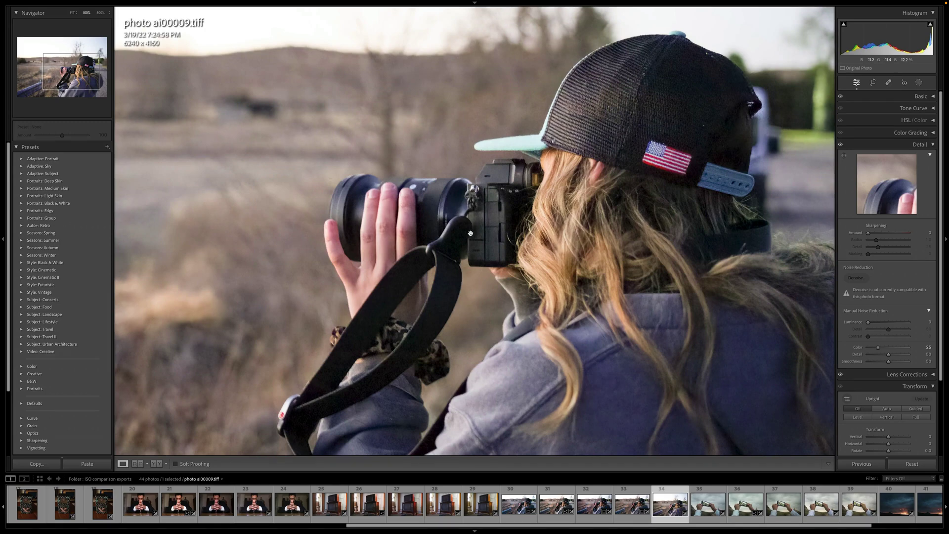
drag(470, 233, 539, 243)
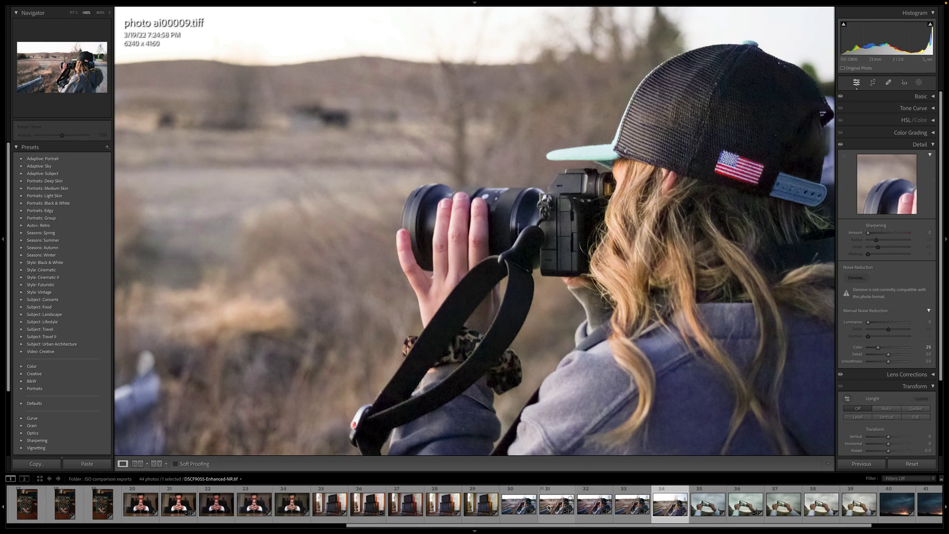
click(548, 506)
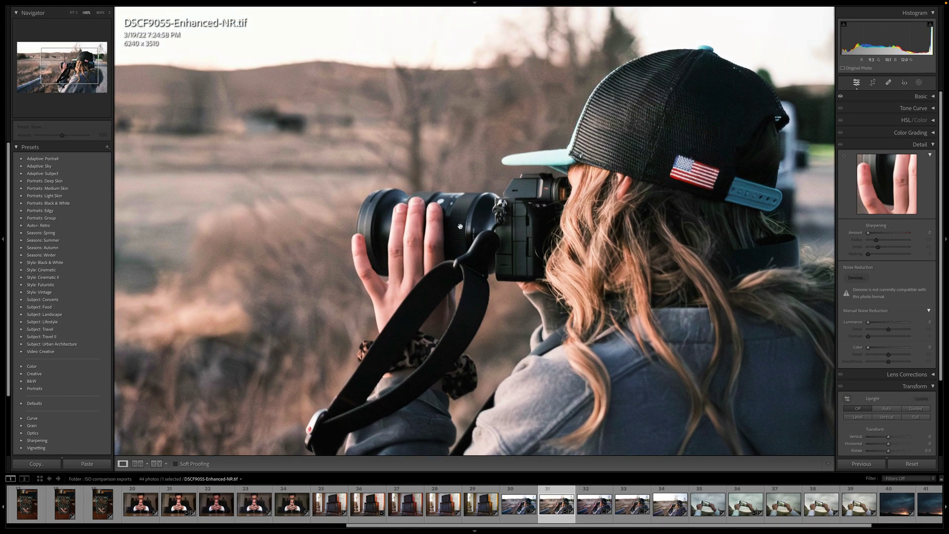
Open the smartphone photo DSCF0077.RAF, view the whole frame, and inspect the phone, hand and sleeve at 100%
click(708, 504)
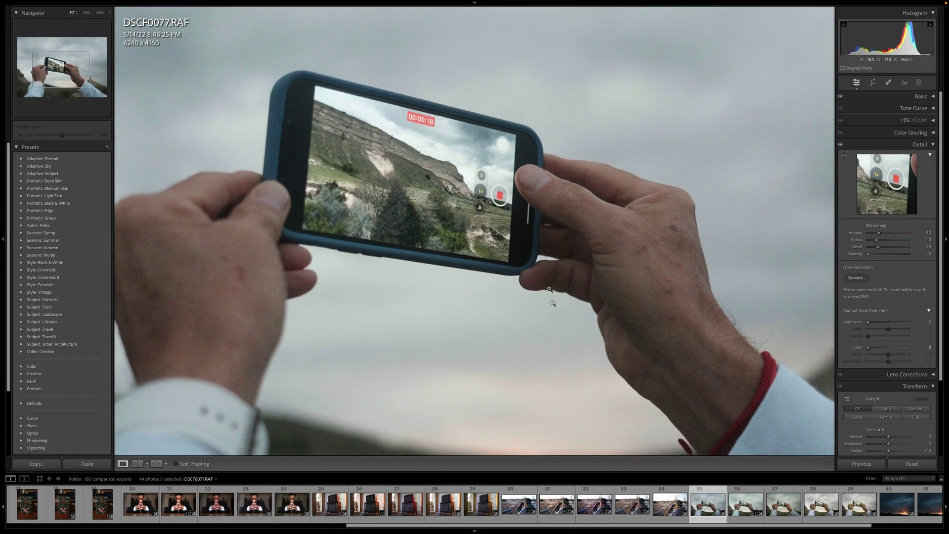
click(562, 330)
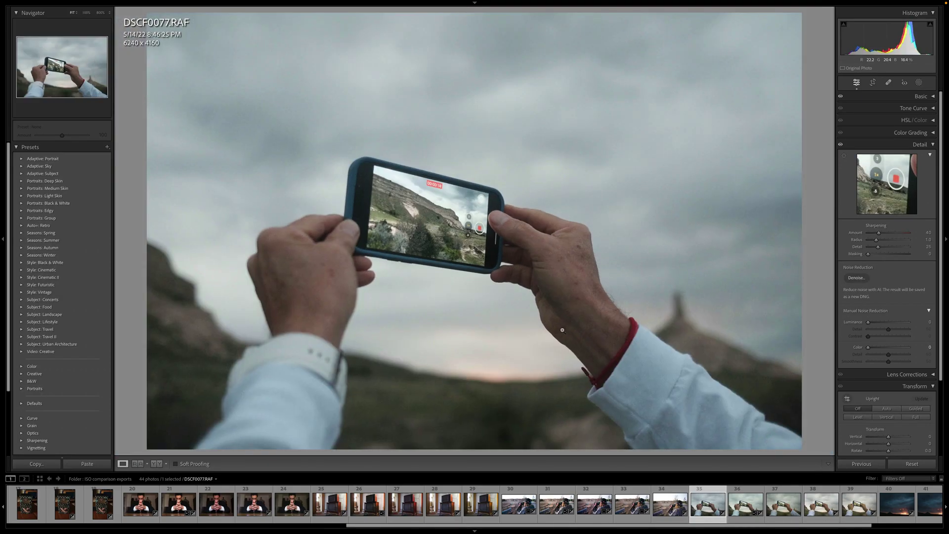
click(669, 357)
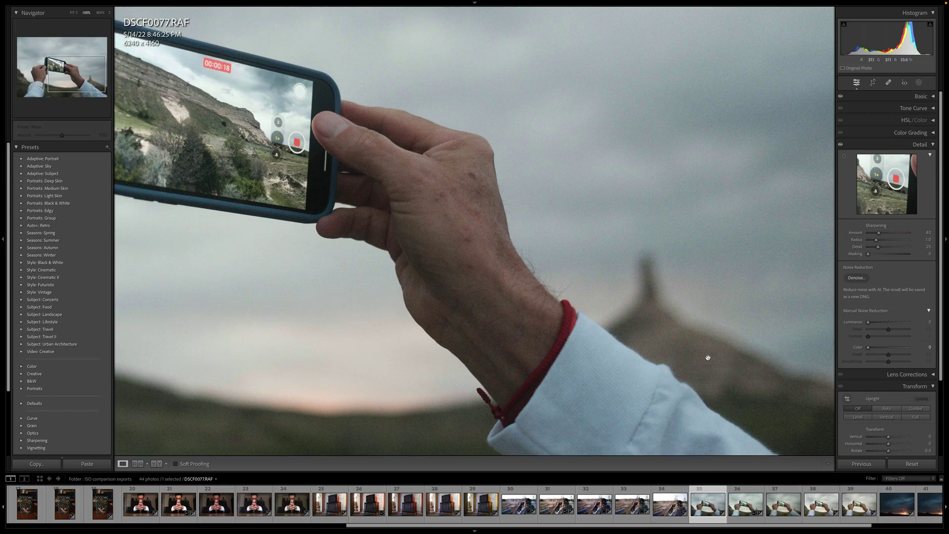
drag(638, 295, 705, 308)
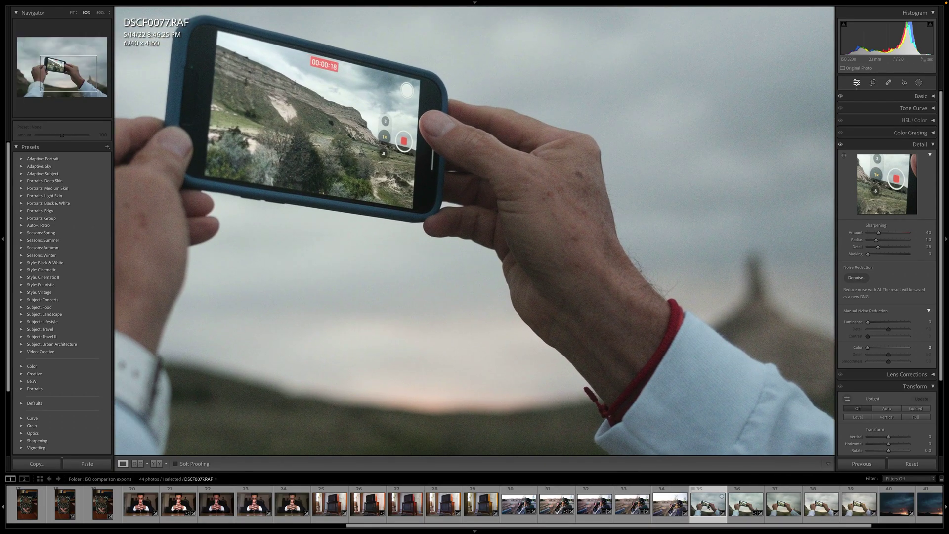
Compare DSCF0077-Enhanced-NR.tif with DSCF0077_DxO.tif at 100% on the phone screen, hands and sleeve
click(744, 506)
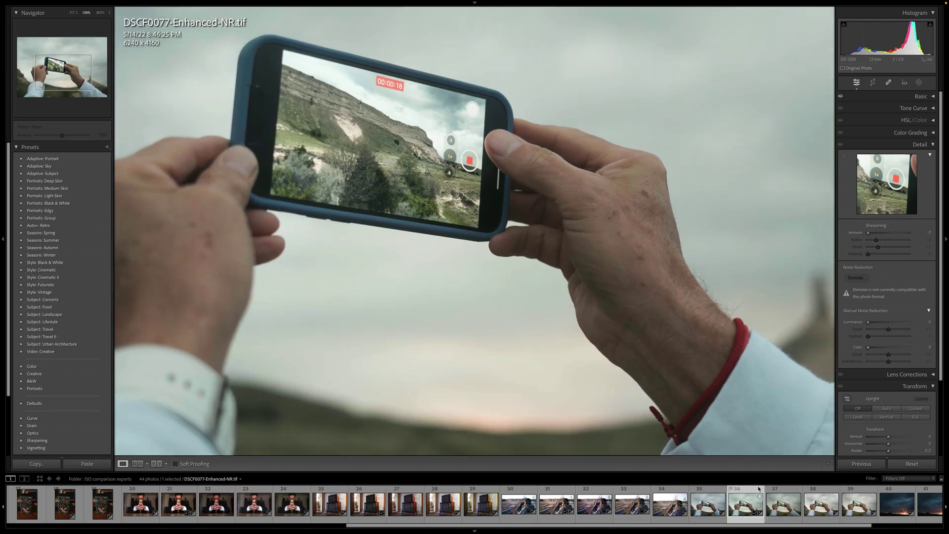
click(780, 504)
drag(749, 383, 743, 348)
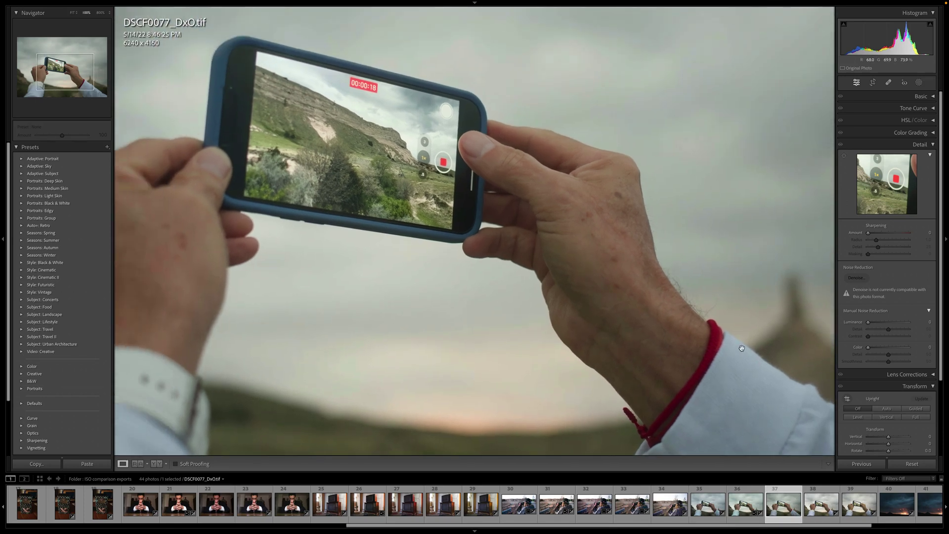
drag(758, 383, 708, 345)
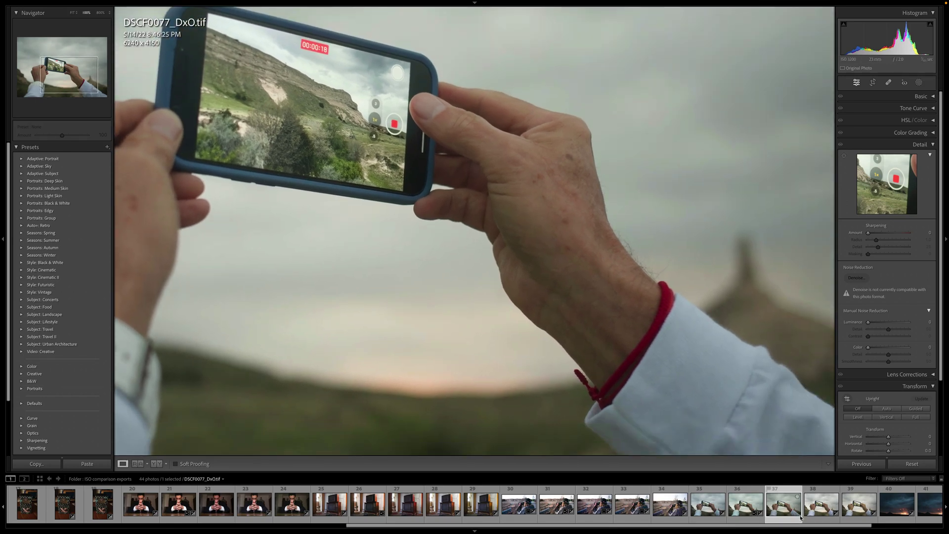
Compare on1noise00003.tif with photo ai00003.tiff at 100% on the phone, hand and blurred hills
click(818, 503)
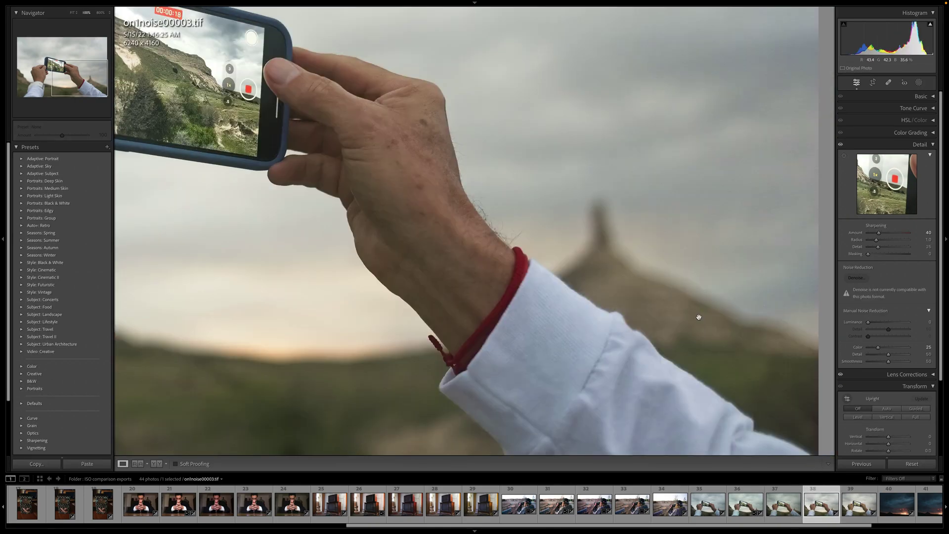
drag(328, 107, 487, 193)
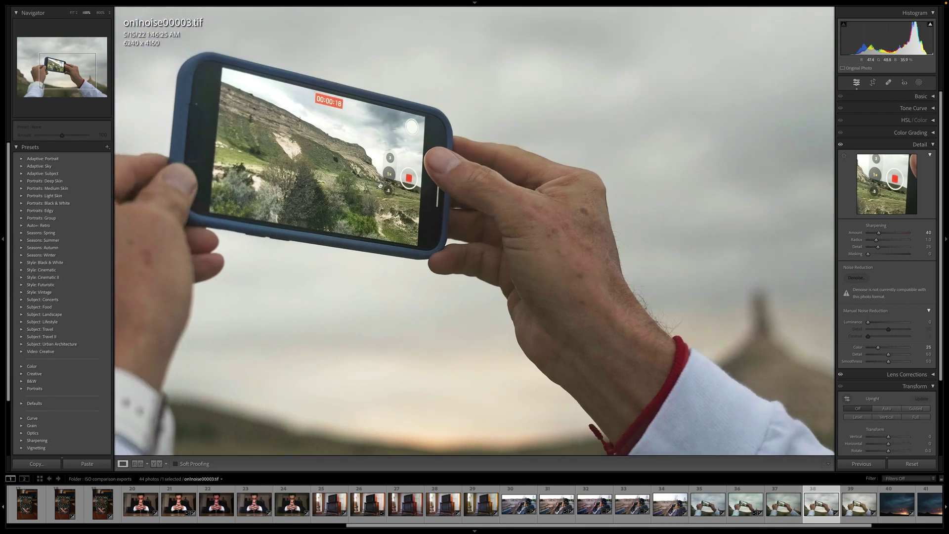
click(860, 512)
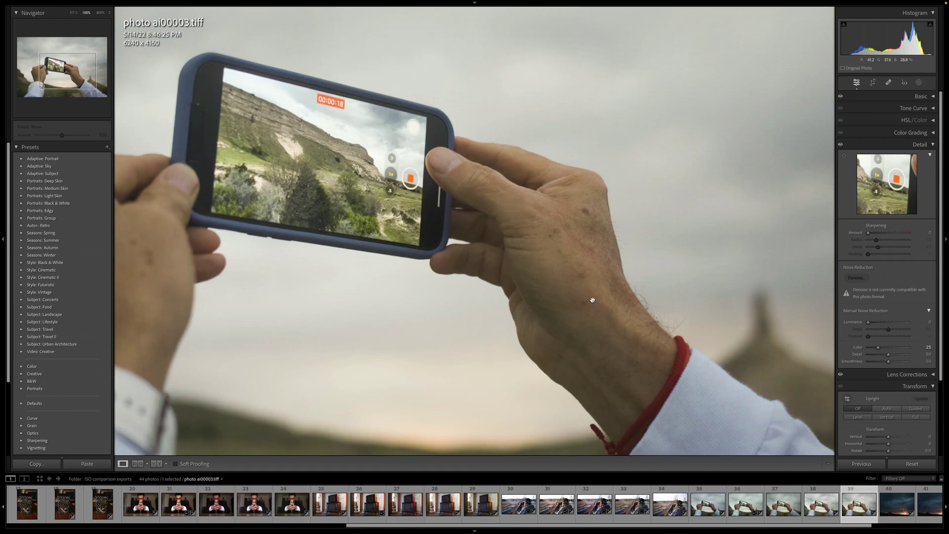
drag(596, 301, 508, 240)
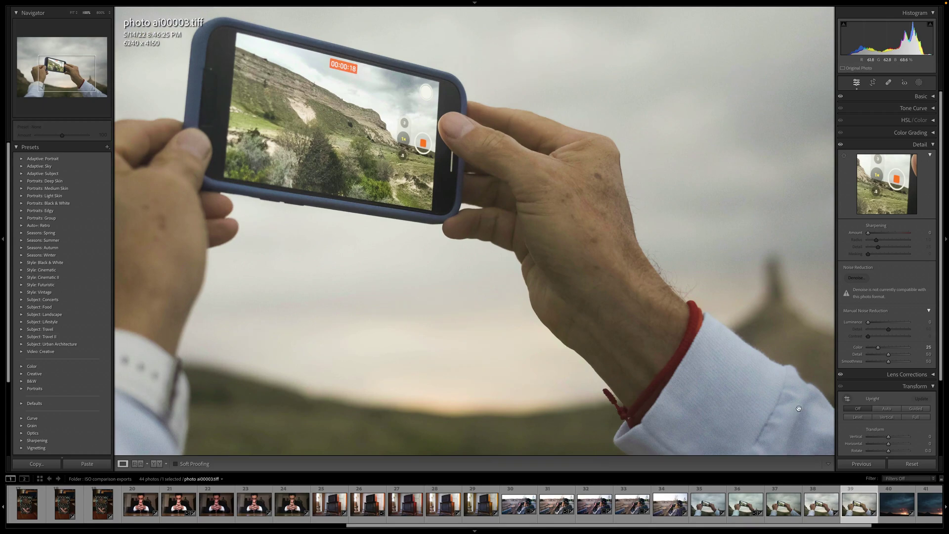
Open the dark sunset photo DSCF0129.RAF and view the whole frame
scroll(778, 506, down, 3)
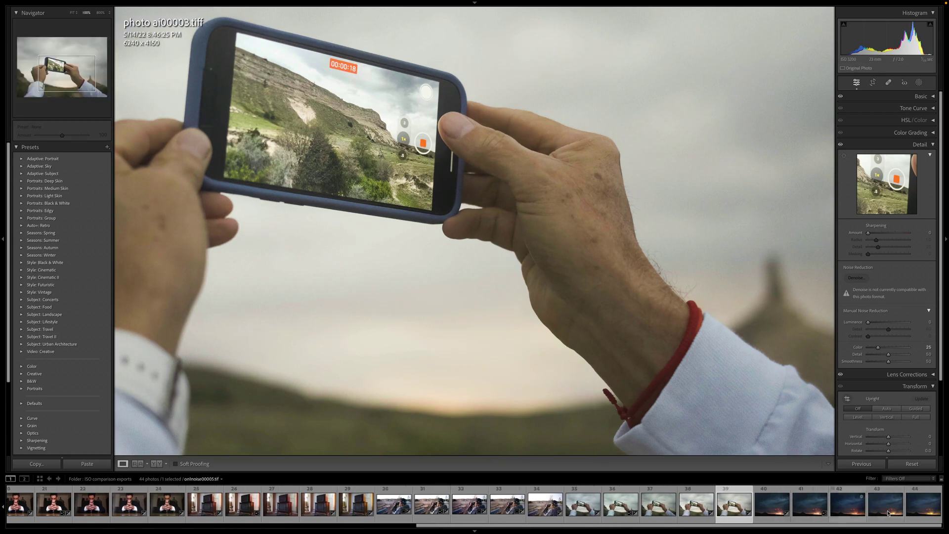
click(778, 507)
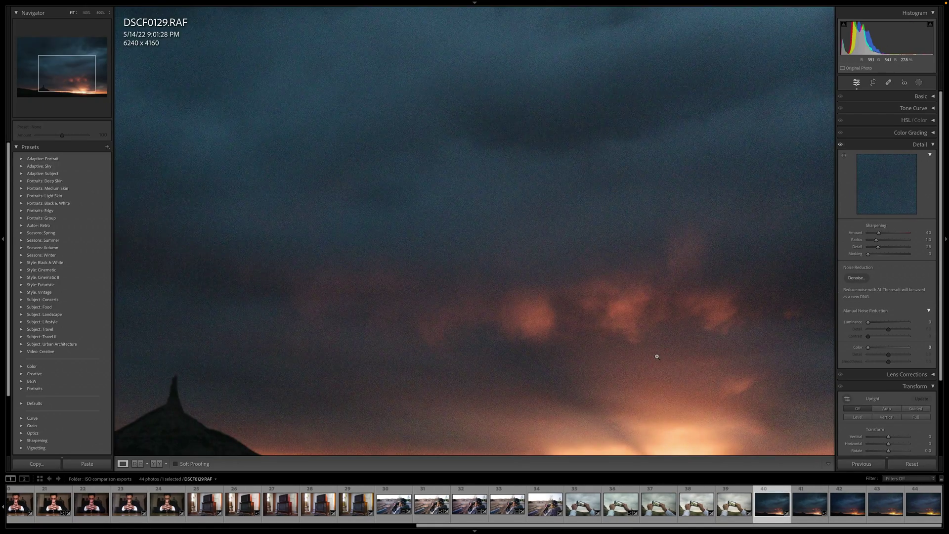
click(660, 360)
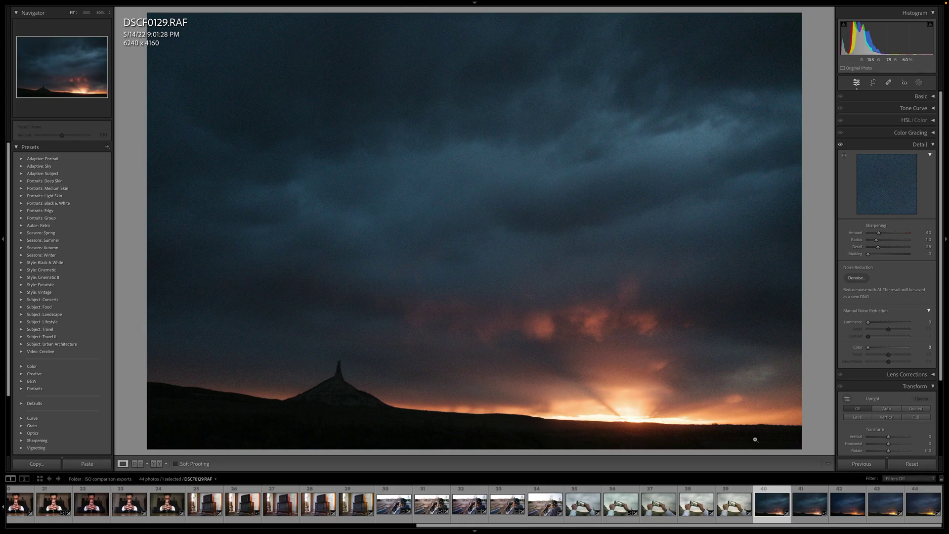
Compare DSCF0129.RAF with DSCF0129-Enhanced-NR.tif at 100% on the rock spire, horizon and sunset clouds, and check the denoised version's whole frame
click(507, 328)
drag(508, 328, 529, 241)
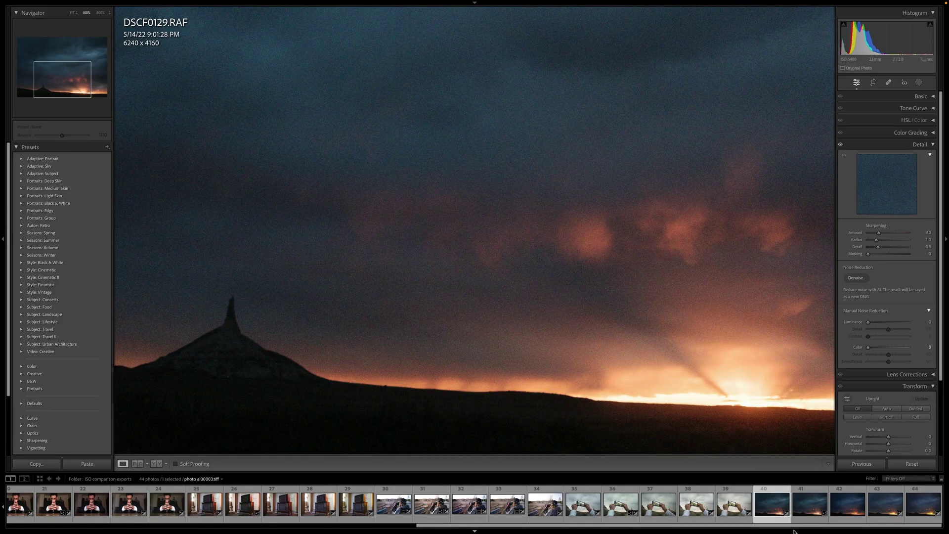
click(811, 515)
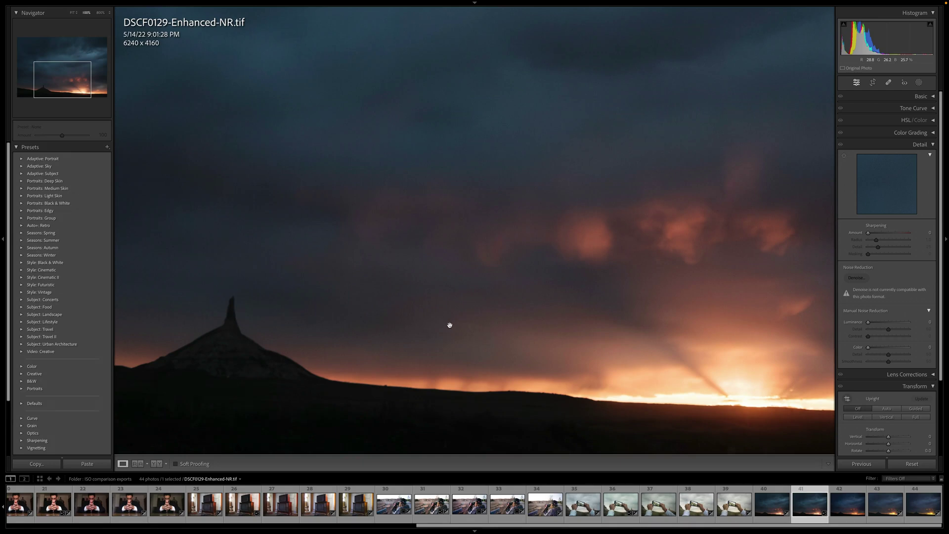
drag(621, 269, 454, 295)
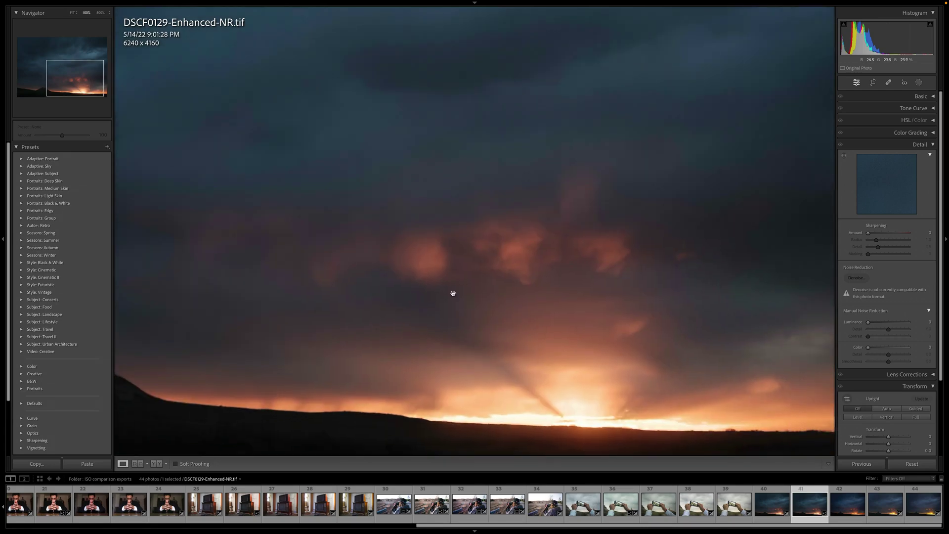
click(455, 293)
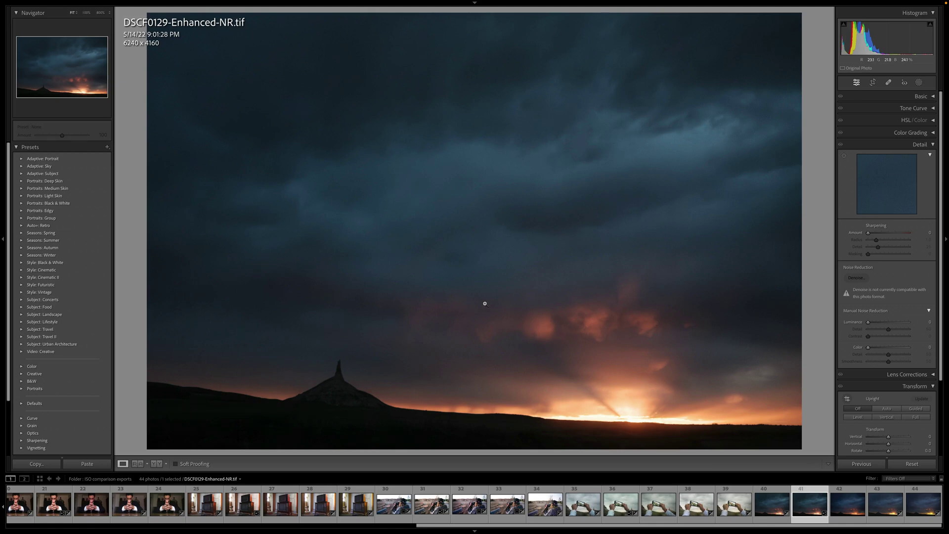
click(483, 304)
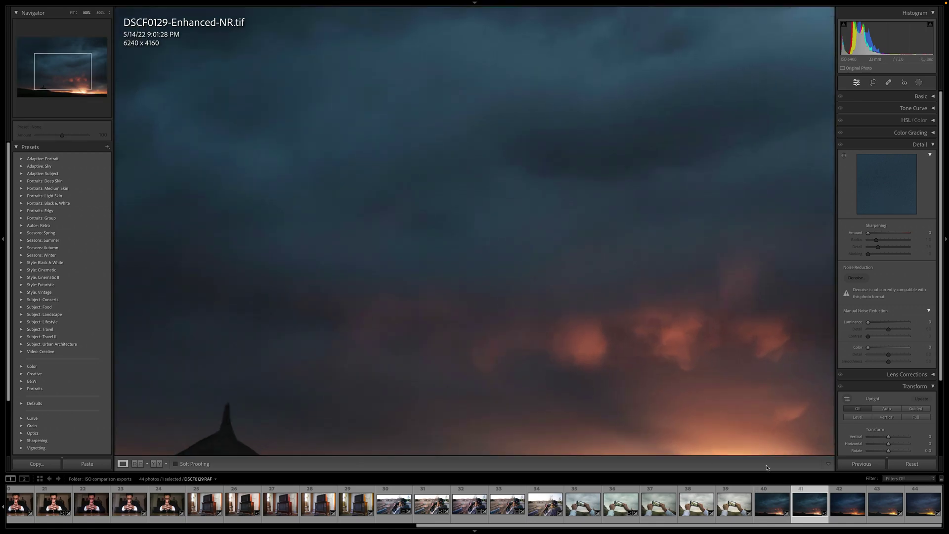
key(z)
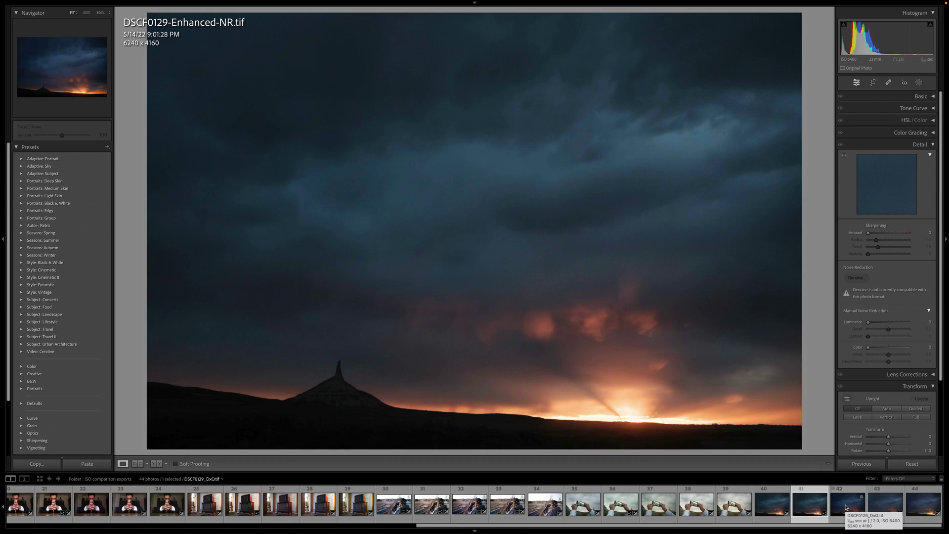
Open DSCF0129_DxO.tif and inspect the horizon, glowing clouds and dark sky at 100% and in the whole frame
click(846, 506)
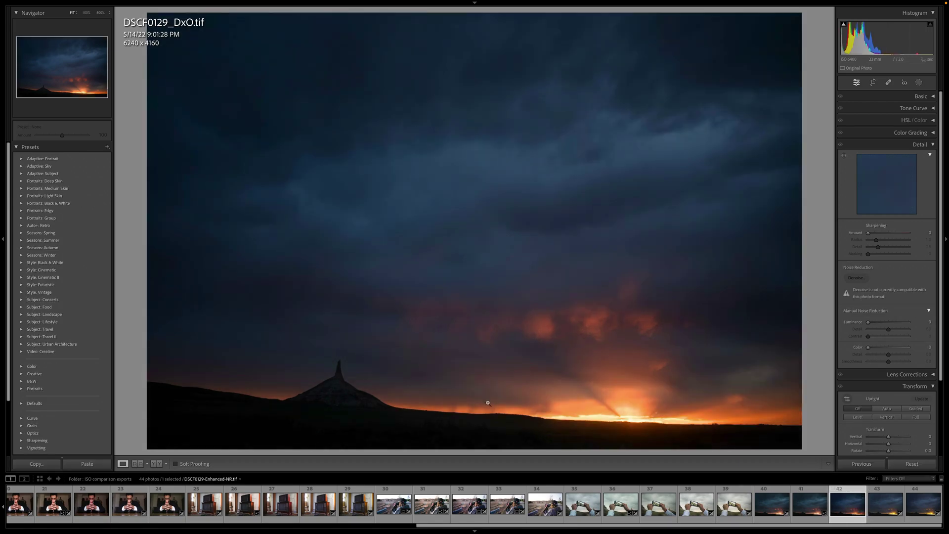
click(492, 405)
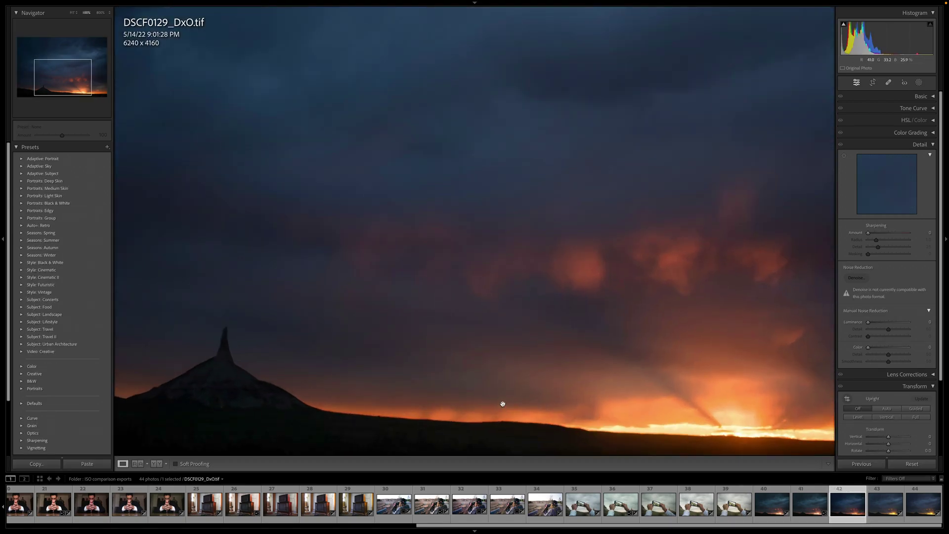
drag(483, 337, 509, 349)
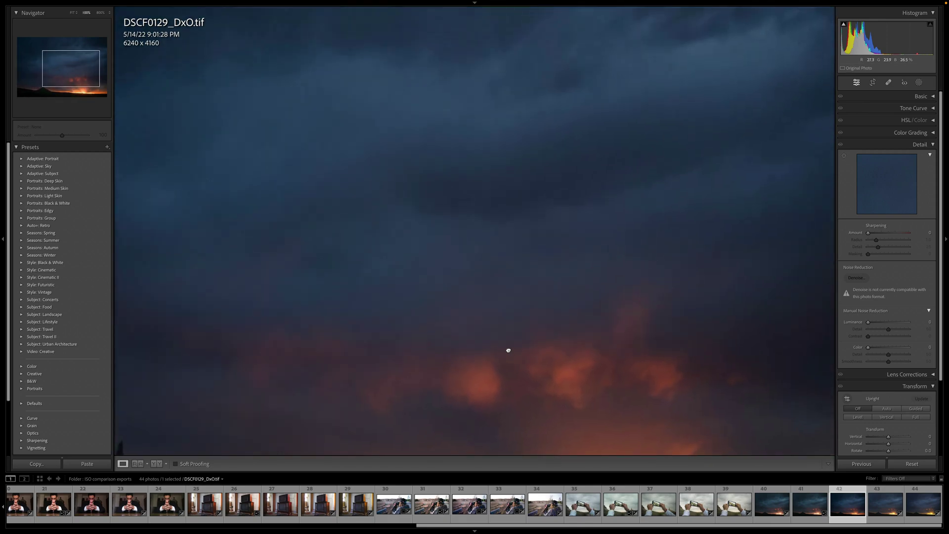
click(508, 349)
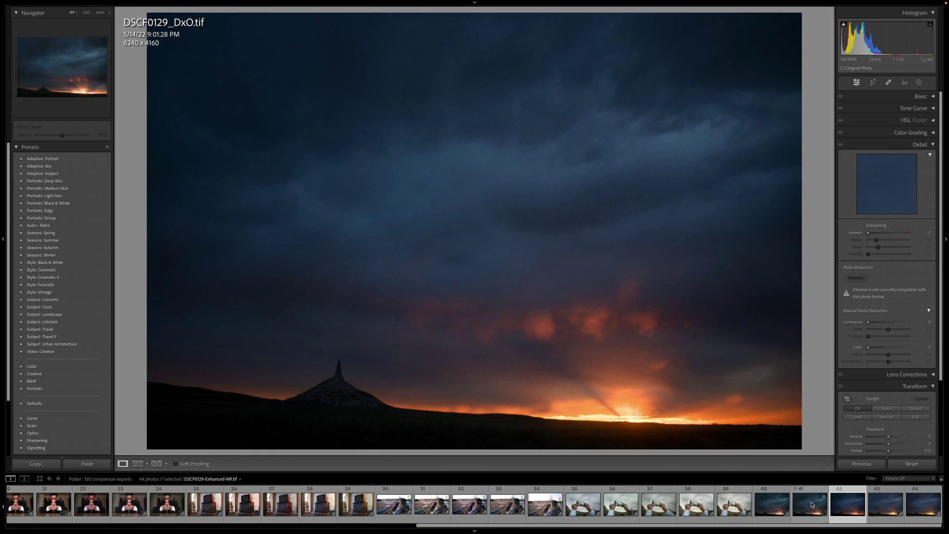
Open on1noise00005.tif and inspect the bright sunset area and horizon at 100% and in the whole frame
key(Right)
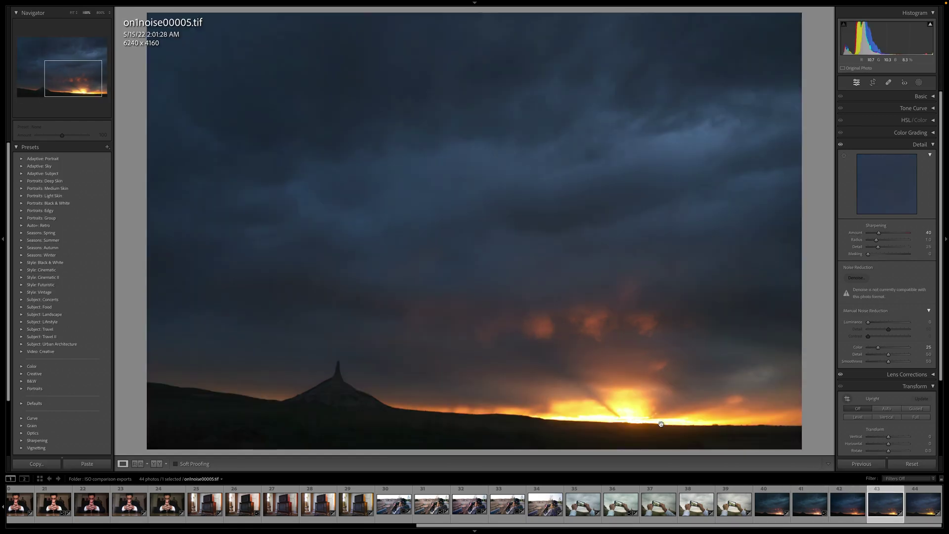
click(646, 422)
drag(447, 378, 557, 364)
click(558, 364)
Open photo ai00005.tiff and inspect the rock spire, sunset glow and clouds at 100% and in the whole frame
key(Right)
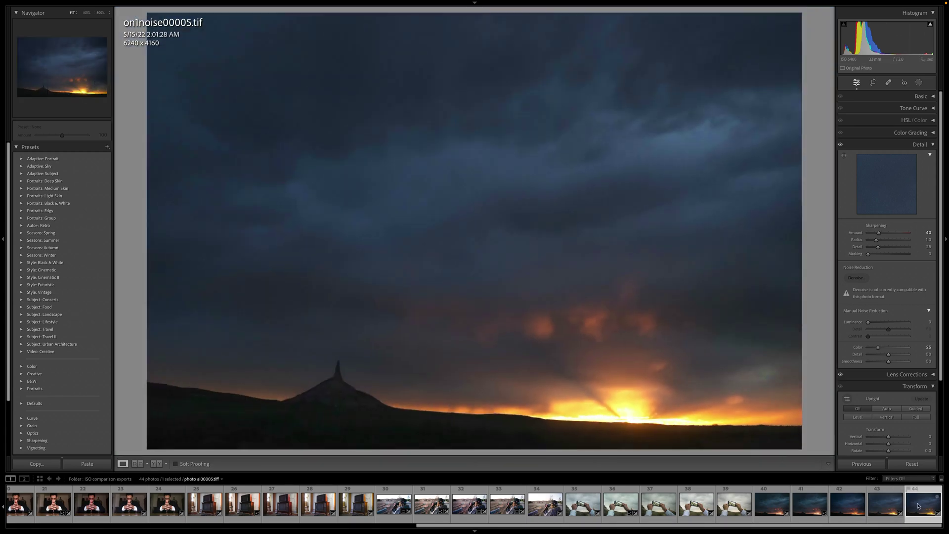
click(518, 377)
drag(518, 377, 527, 345)
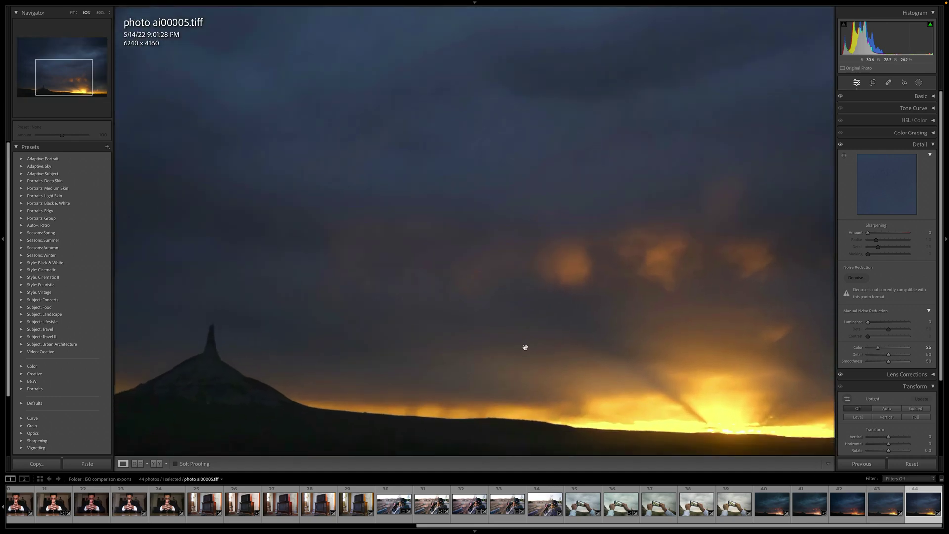
drag(468, 347, 403, 356)
drag(638, 346, 577, 371)
click(545, 328)
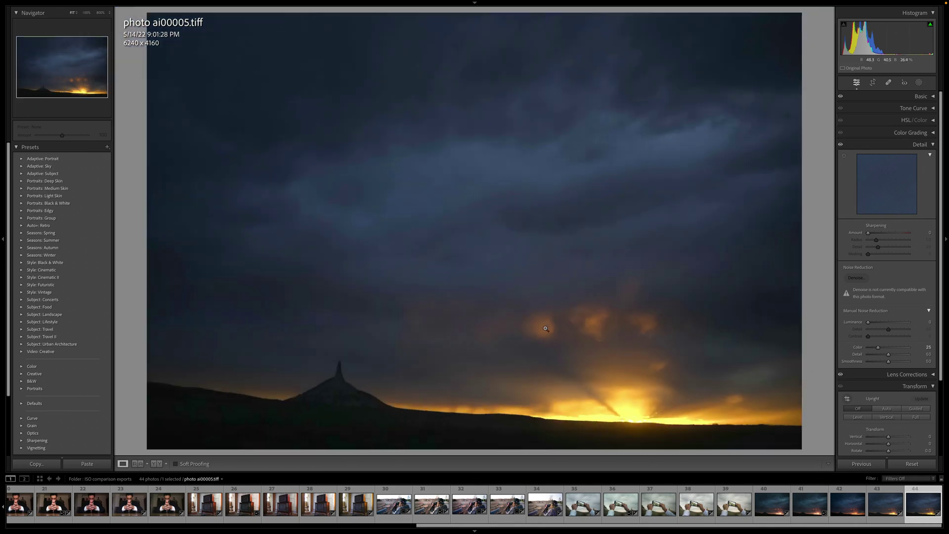